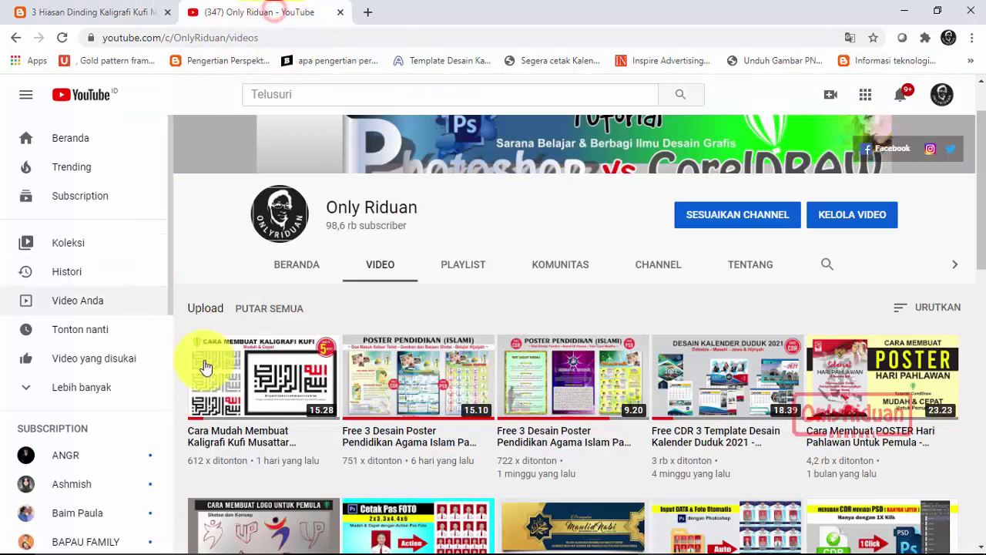
Return to the TUTORiduan Kufi calligraphy article and scroll to the Free Download Mockup PSD link.
scroll(447, 262, down, 1)
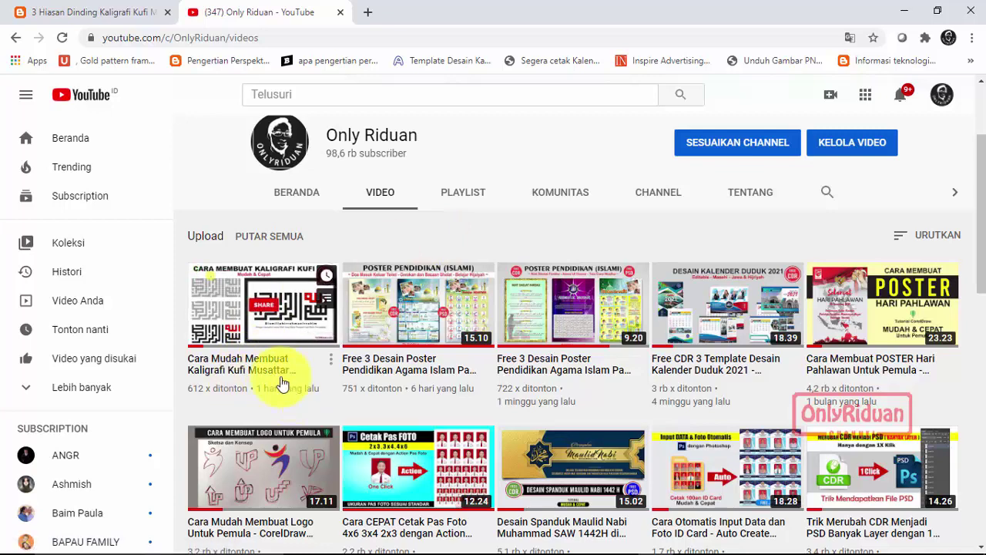
click(96, 13)
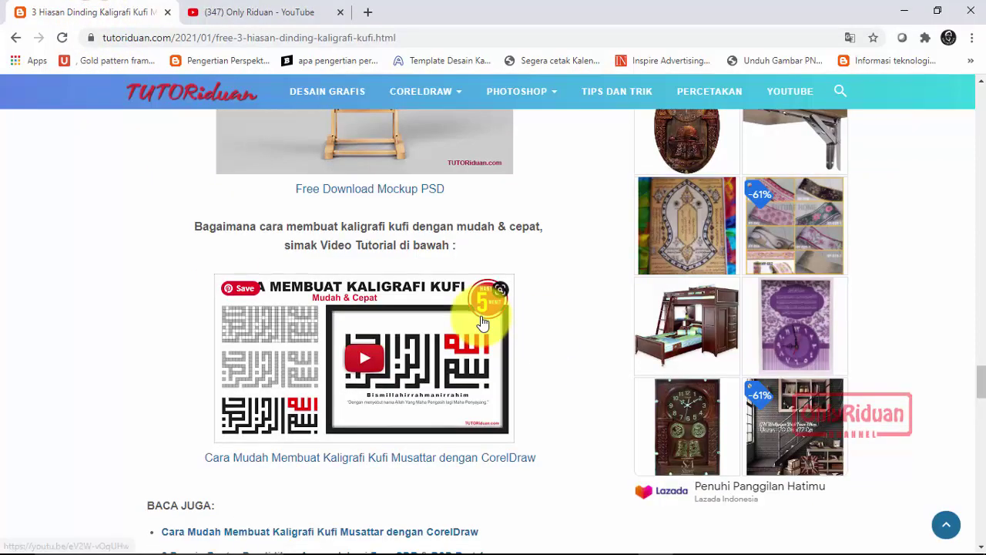
scroll(480, 318, up, 3)
scroll(482, 322, up, 15)
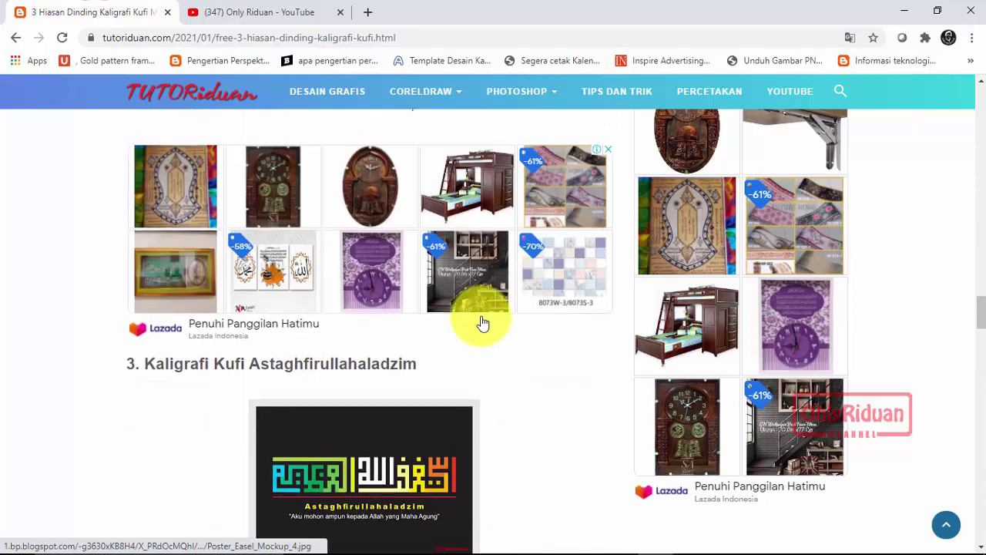
scroll(481, 322, up, 10)
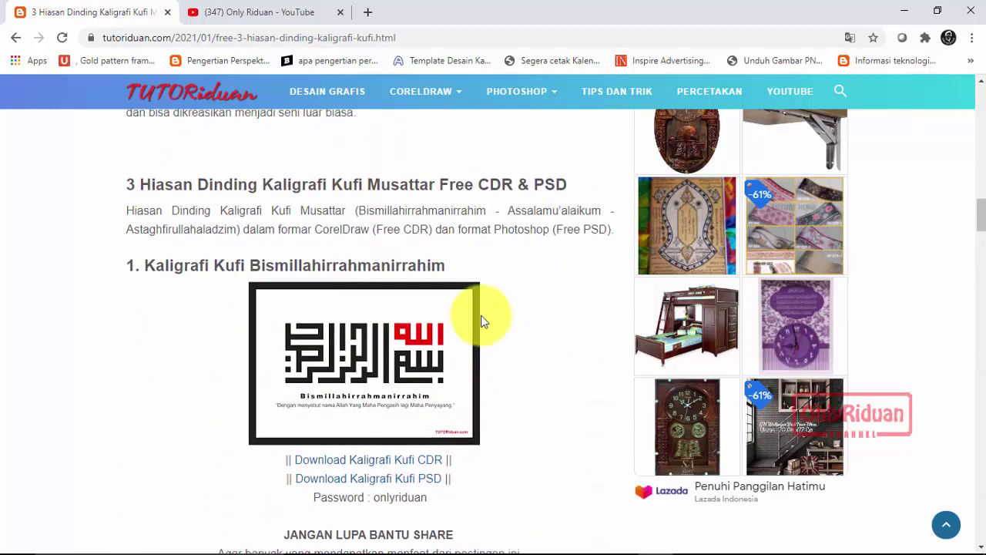
scroll(484, 322, down, 10)
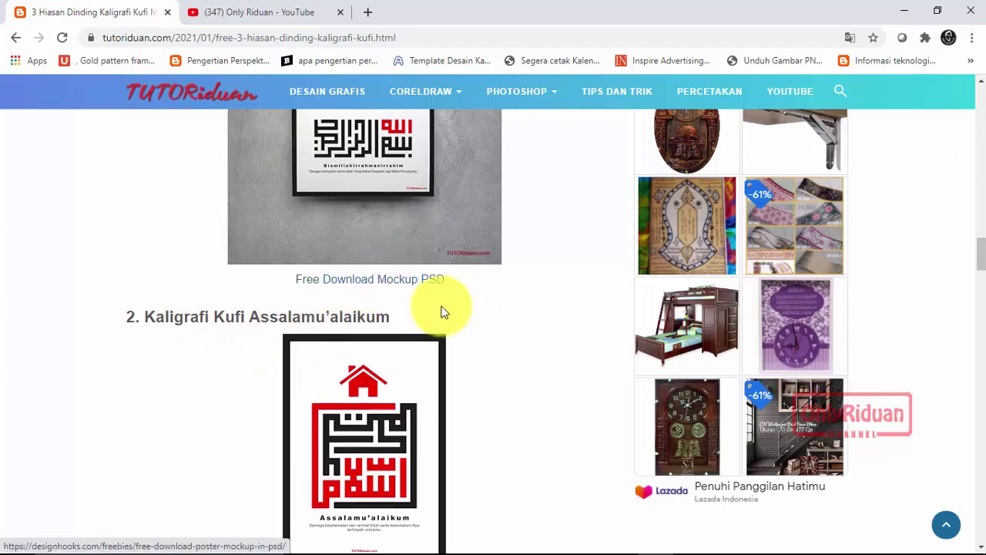
scroll(420, 297, up, 2)
Open and browse the Designhooks Free Download Poster Mockup In PSD page, then minimize Chrome.
click(370, 426)
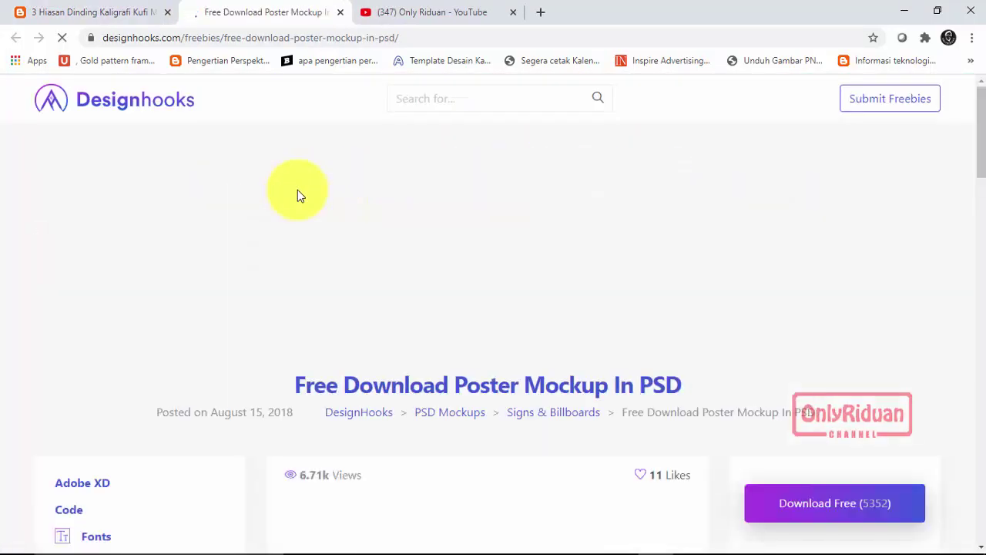
scroll(326, 231, down, 3)
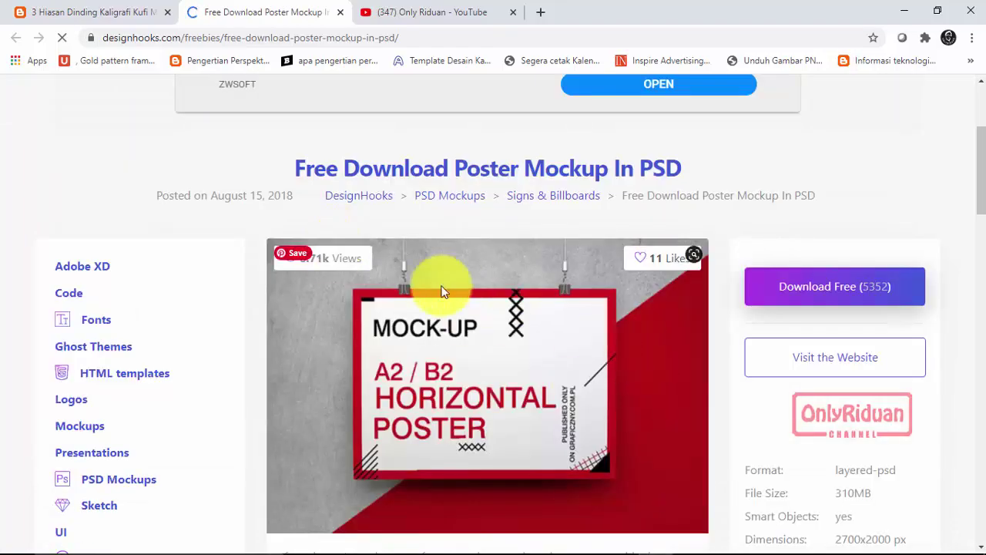
scroll(463, 293, down, 4)
scroll(504, 311, down, 15)
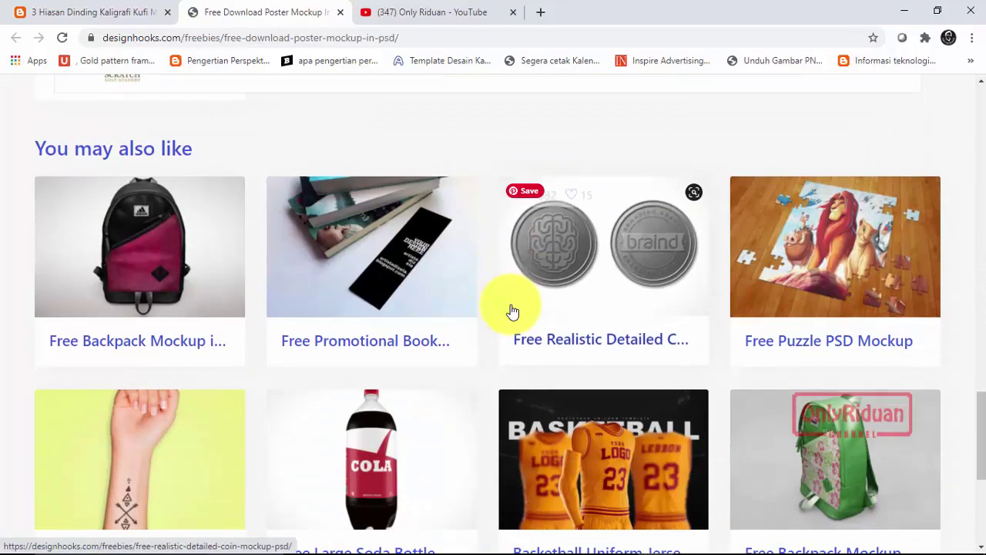
scroll(510, 311, up, 14)
scroll(511, 311, up, 5)
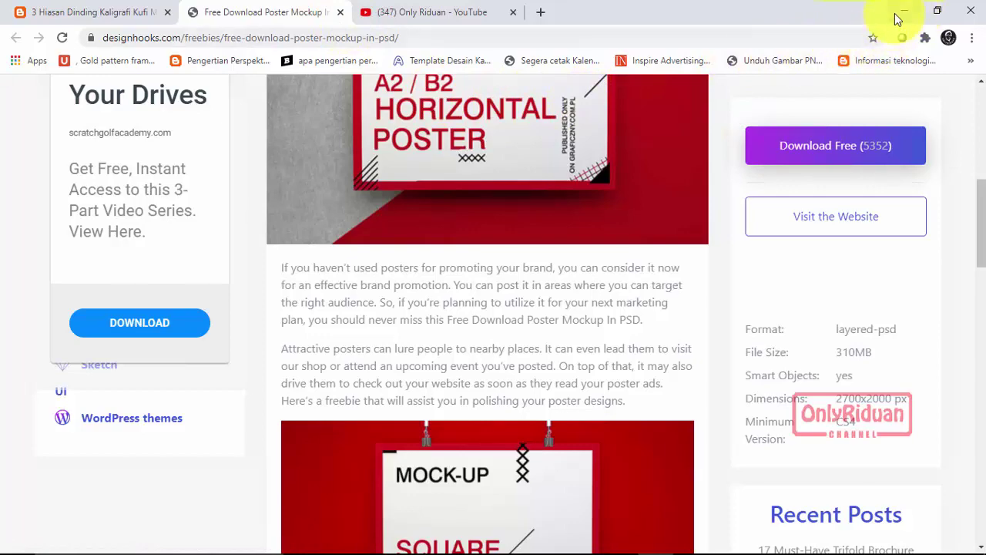
click(904, 11)
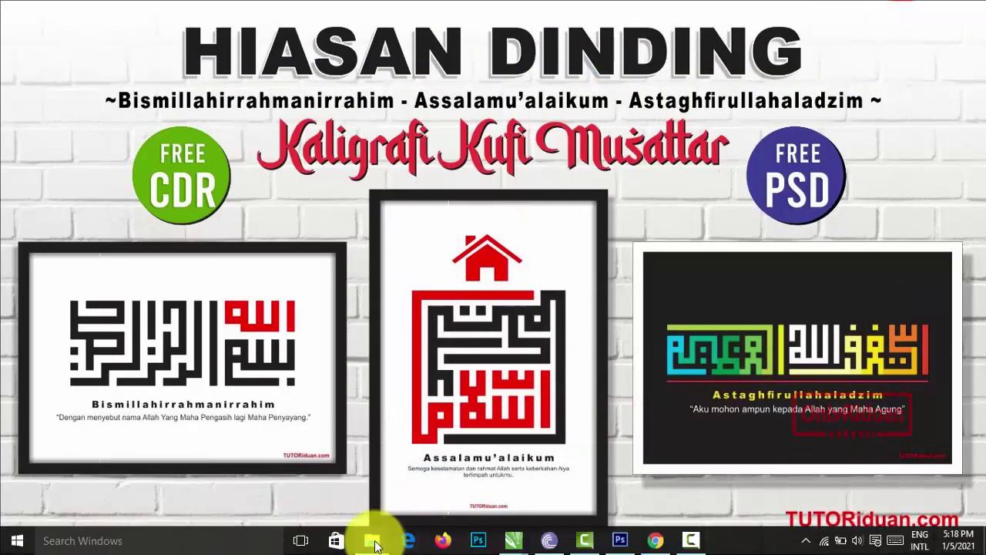
Bring up the Share File folder and extract the Assalamualaikum CDR zip, confirming its password.
mouse_move(370, 543)
click(320, 489)
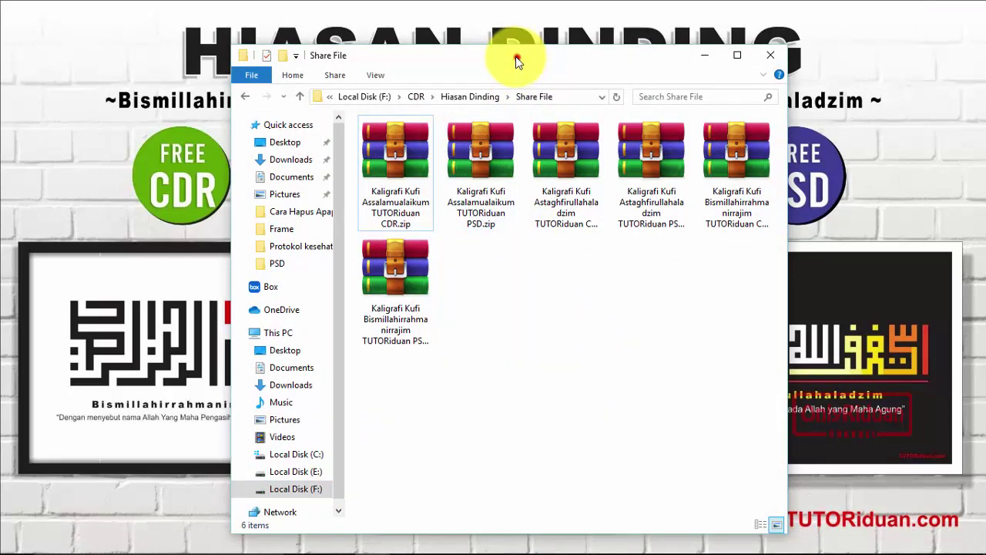
drag(516, 56, 484, 45)
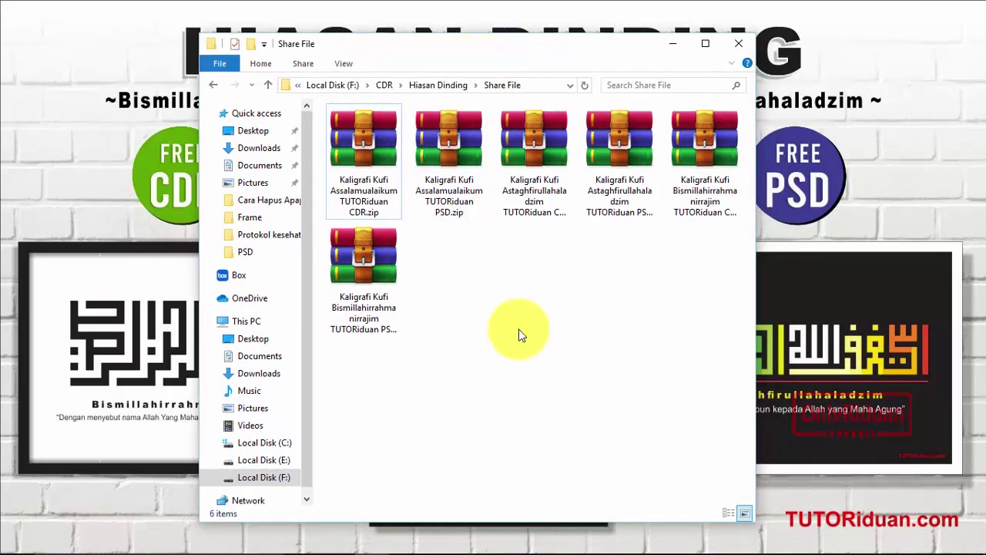
click(365, 155)
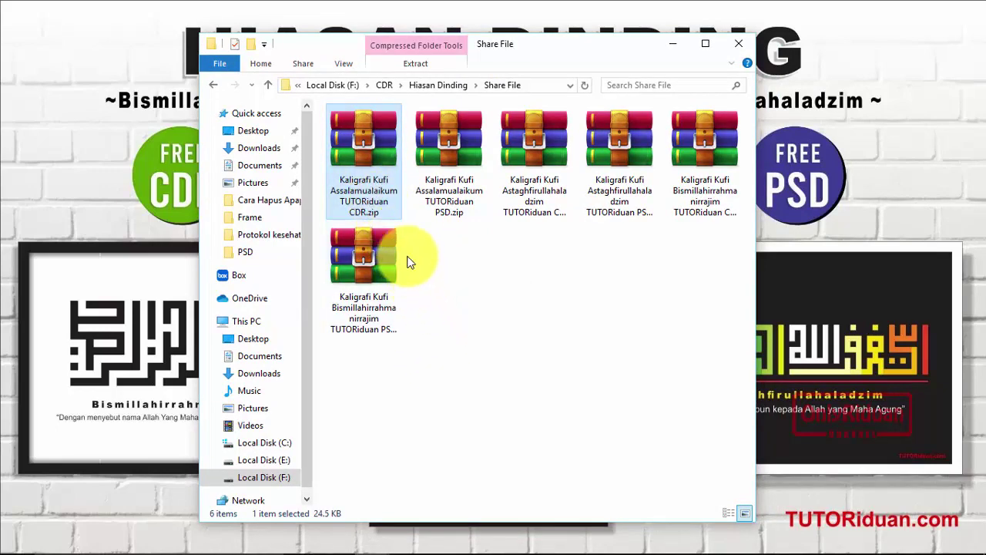
right_click(369, 142)
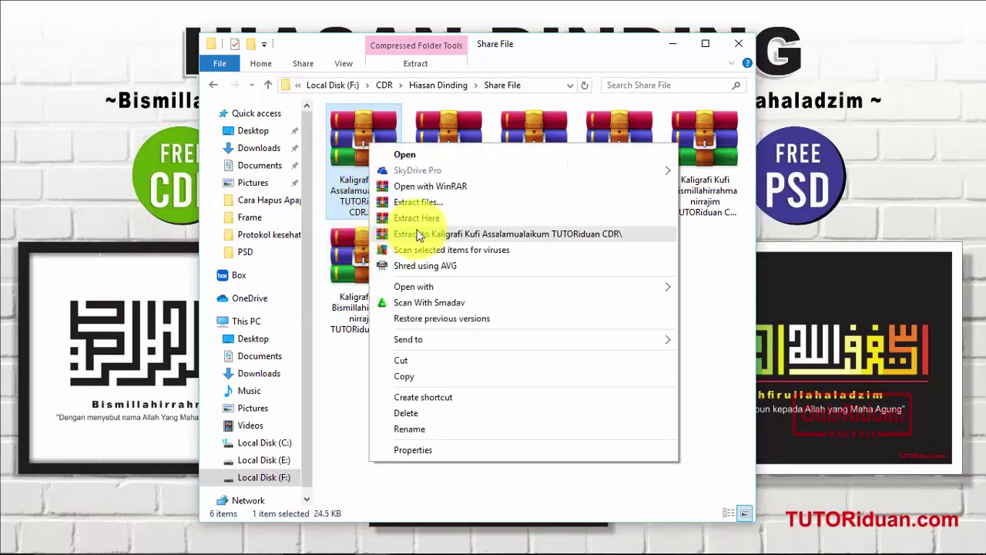
click(427, 218)
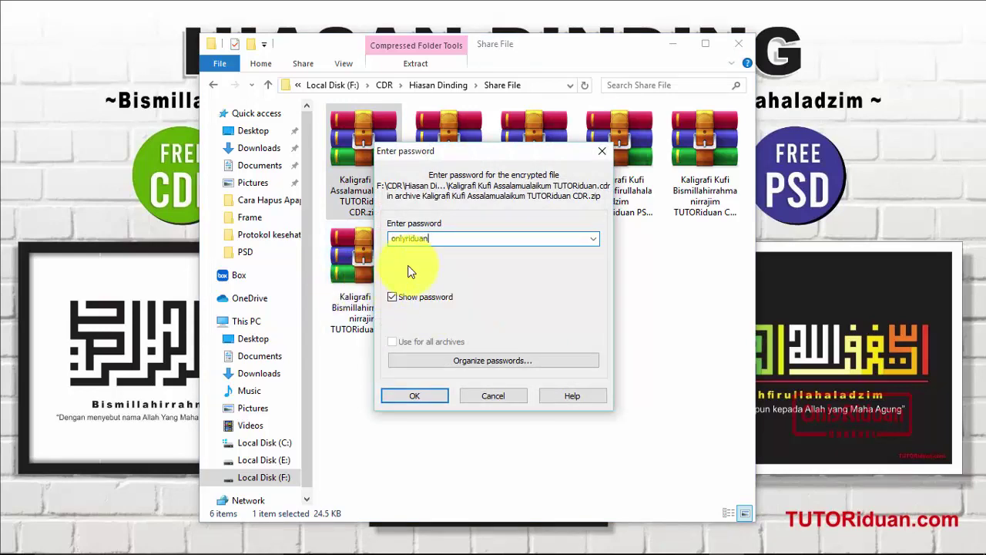
click(421, 400)
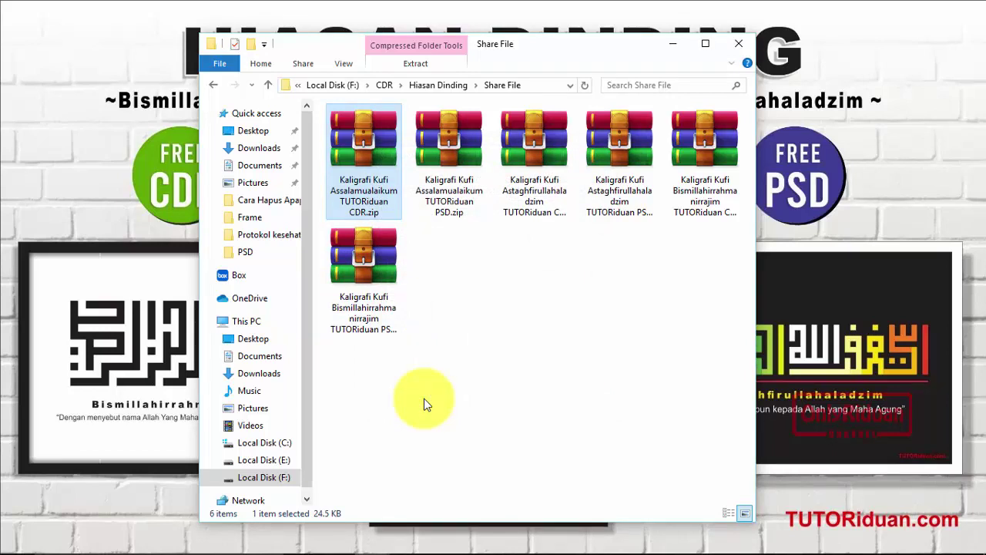
Extract the Assalamualaikum PSD zip into Share File using the archive password, then minimize Explorer.
click(522, 141)
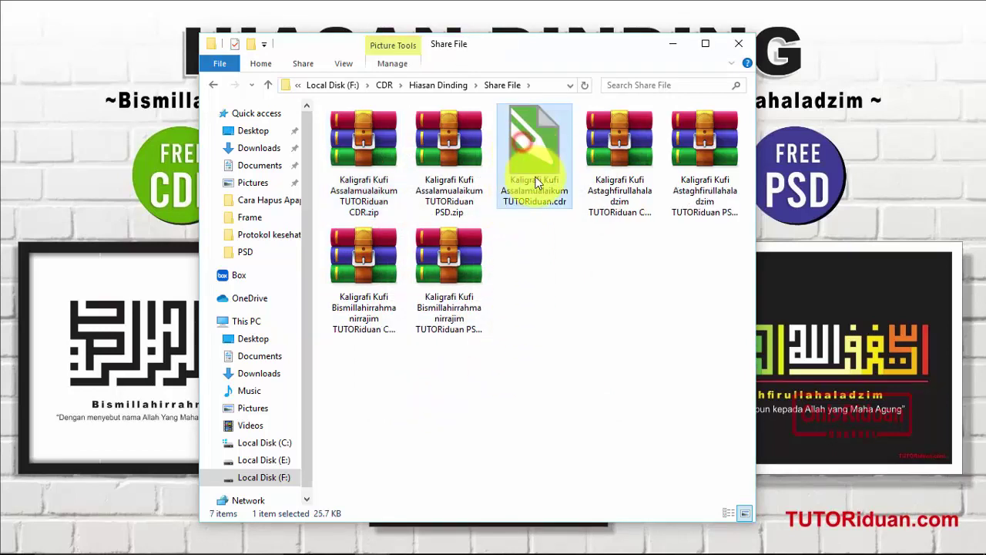
right_click(451, 147)
click(478, 223)
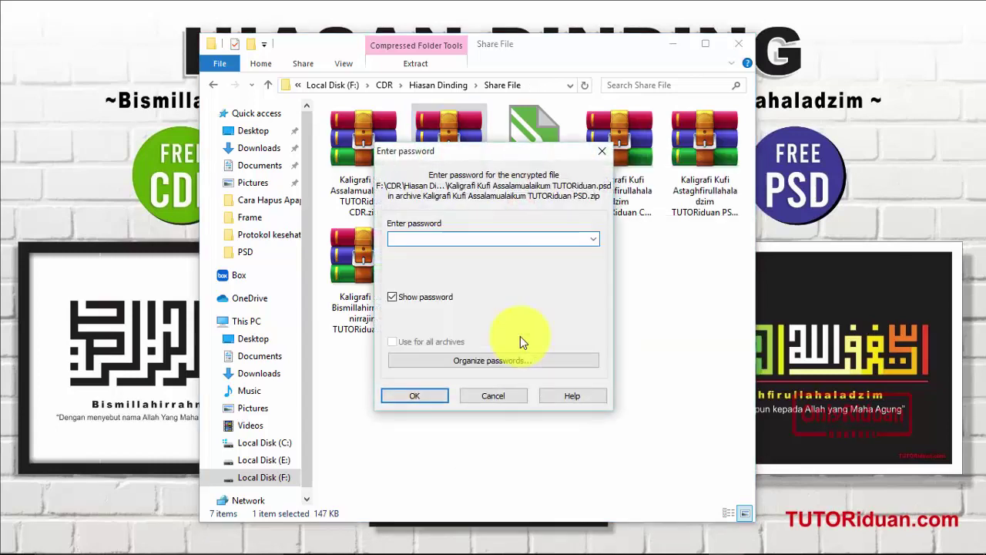
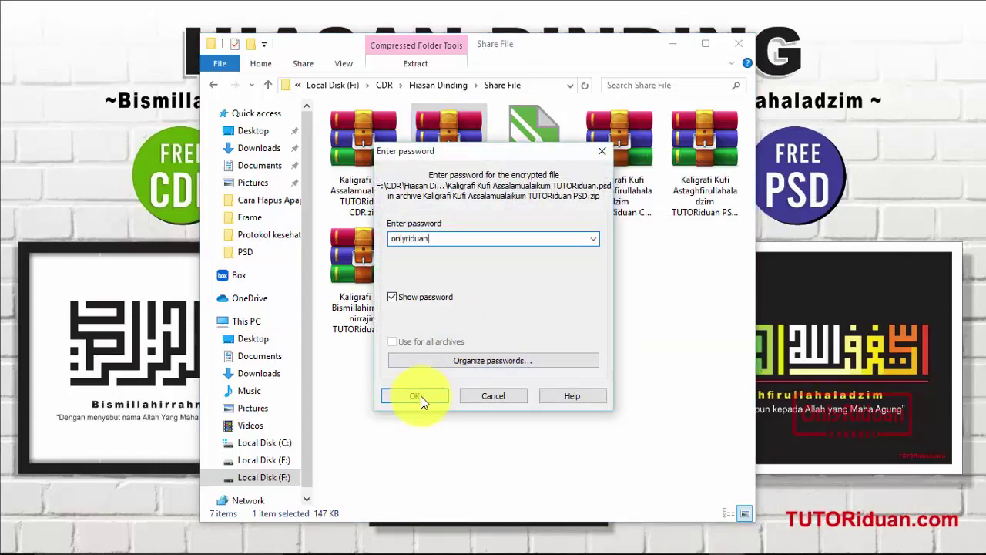
click(421, 397)
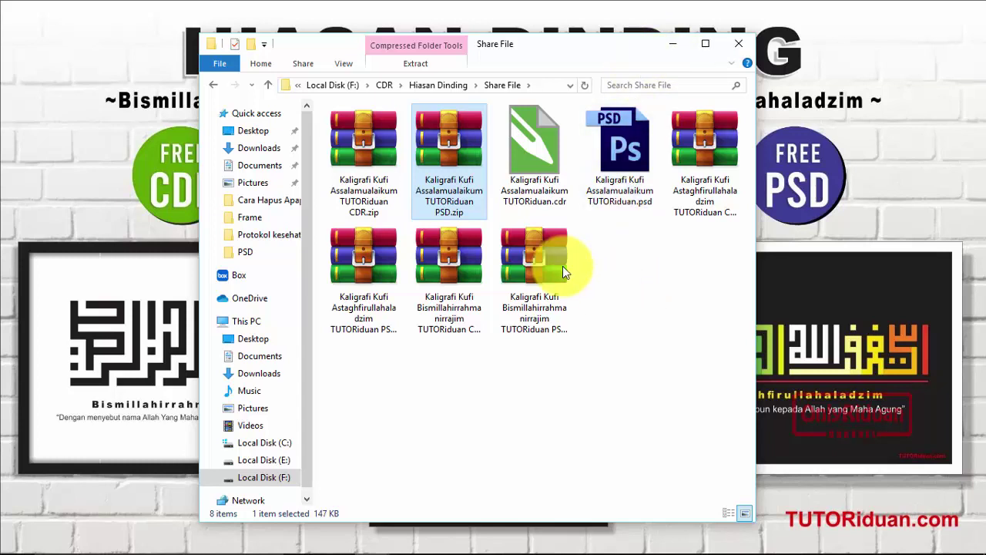
click(676, 43)
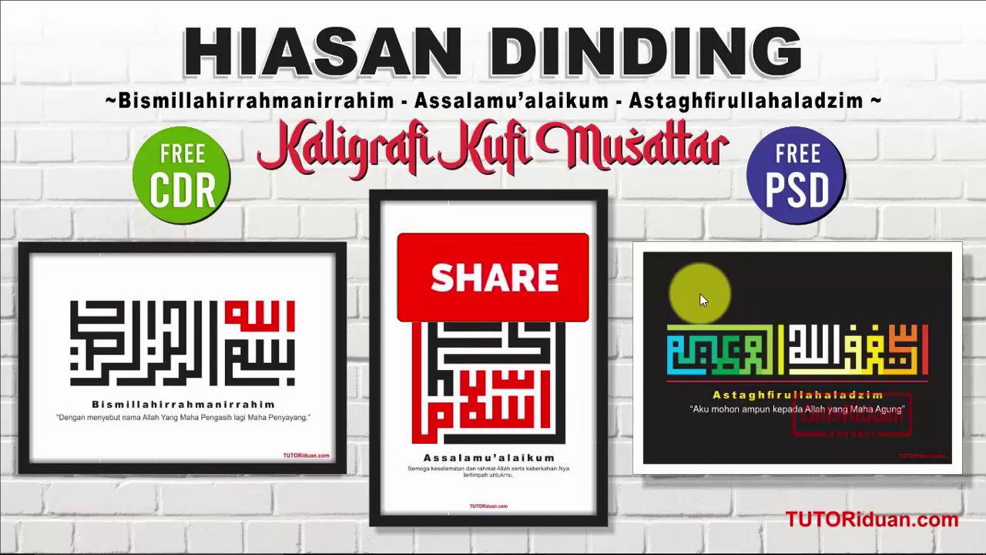
In the Assalamualaikum CorelDRAW document, delete the thick black border frame around the design.
mouse_move(578, 543)
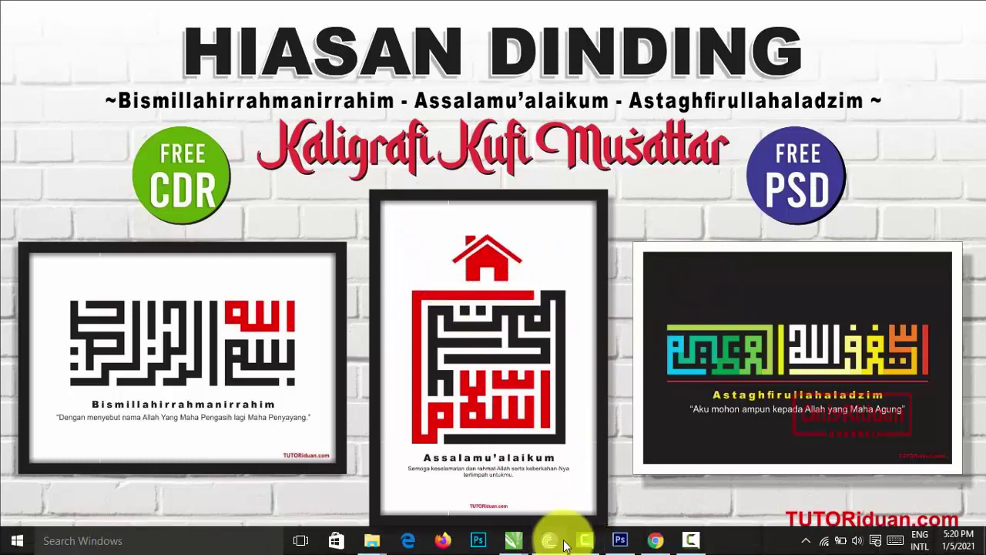
mouse_move(519, 544)
click(390, 496)
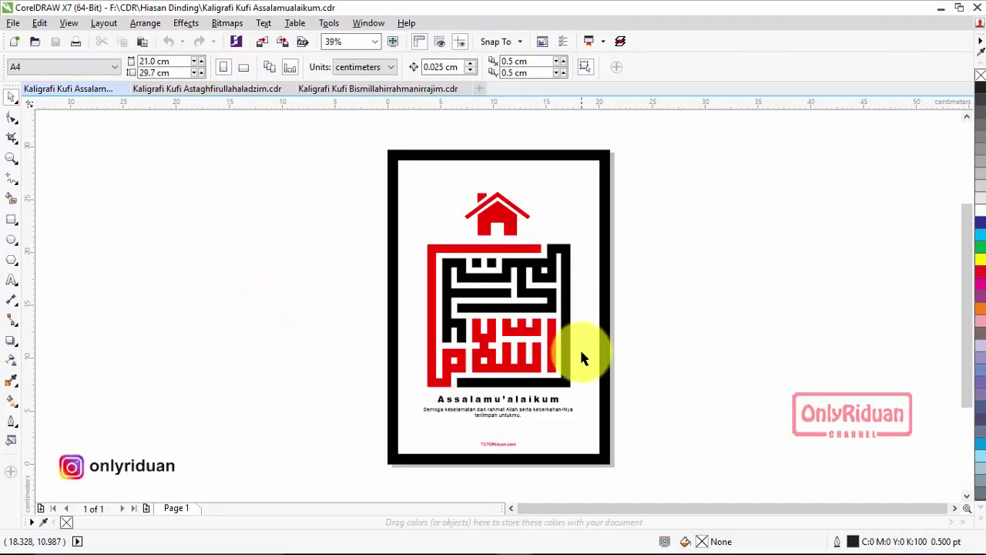
scroll(591, 227, up, 2)
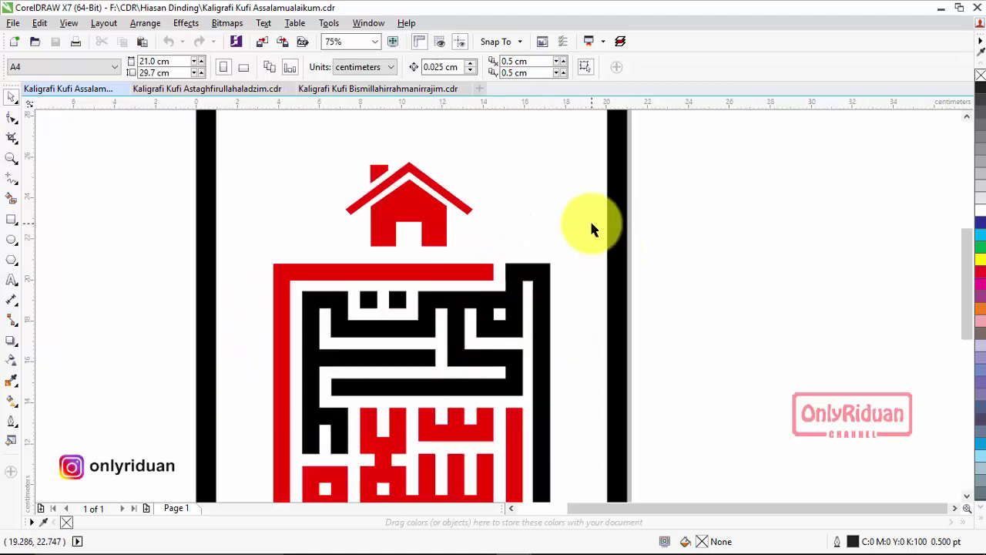
scroll(592, 228, down, 2)
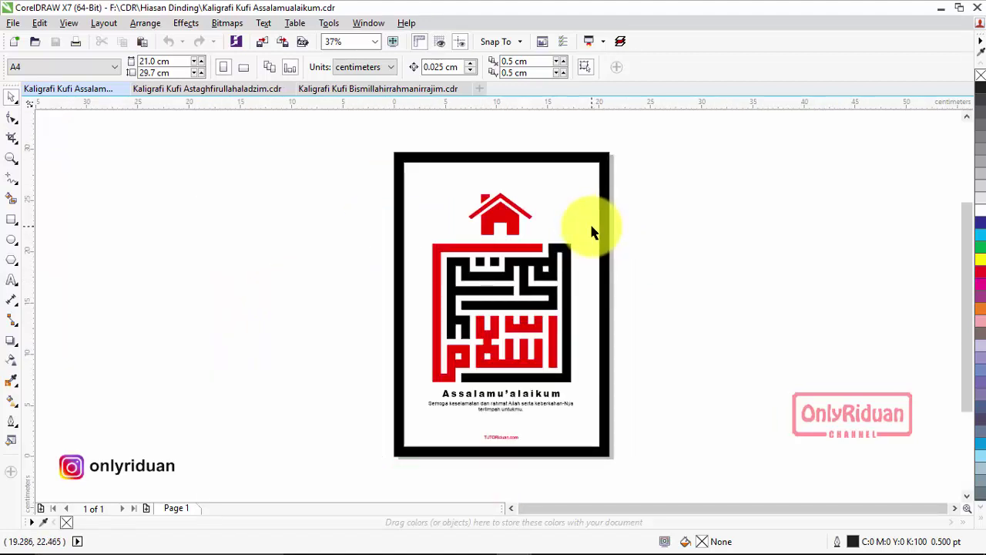
click(606, 161)
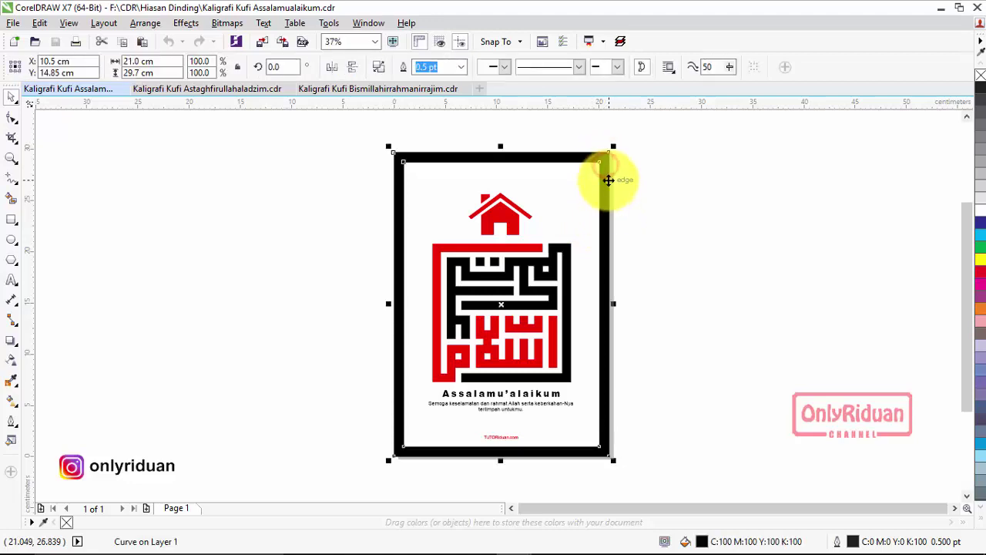
key(Delete)
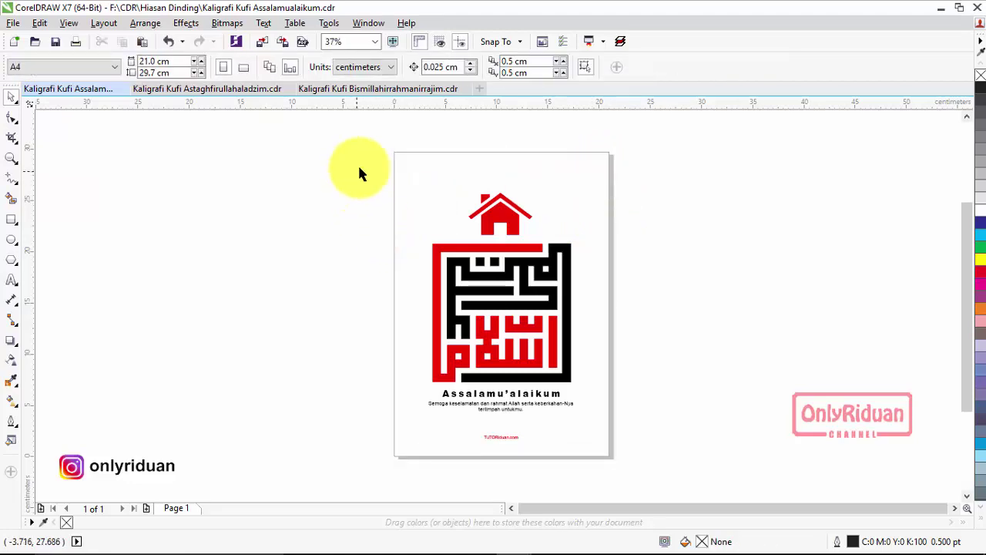
click(329, 218)
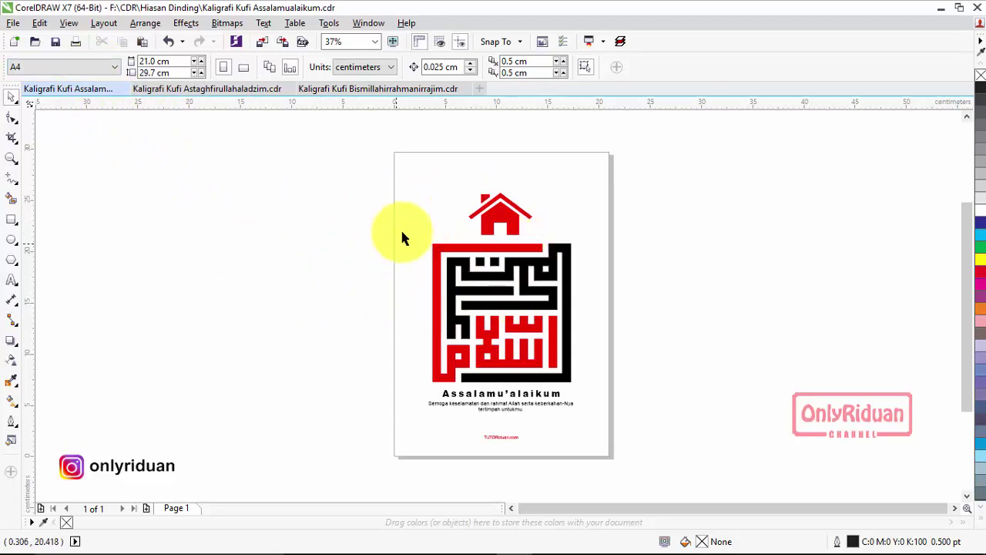
Zoom in and out to inspect the Assalamualaikum calligraphy artwork.
scroll(504, 270, up, 7)
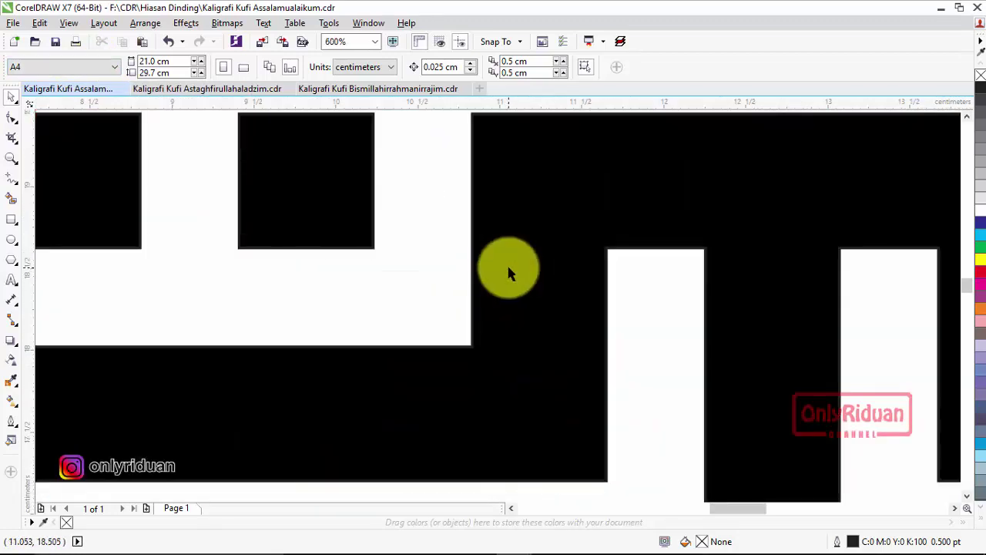
scroll(506, 264, up, 2)
scroll(506, 264, down, 5)
scroll(506, 263, up, 2)
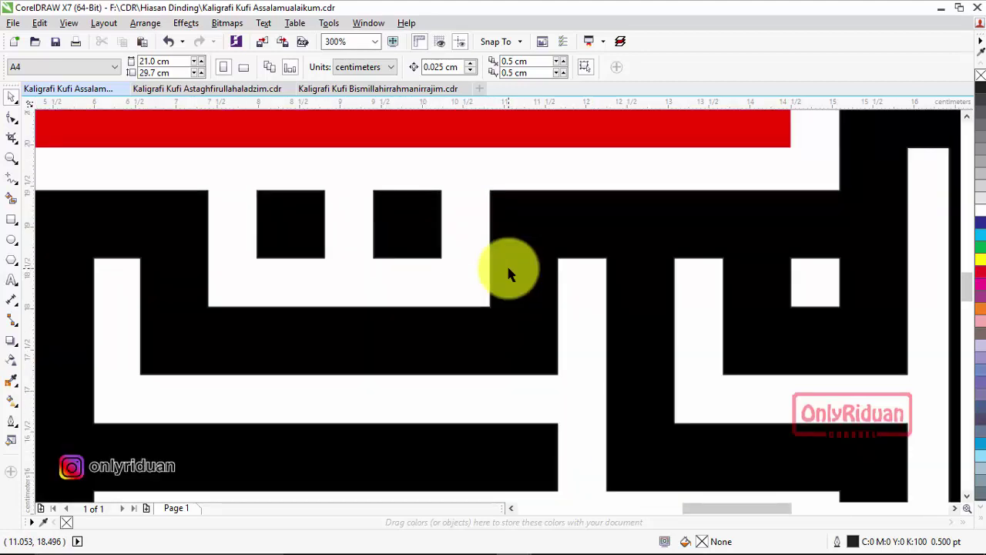
scroll(506, 264, down, 3)
scroll(506, 220, up, 5)
scroll(506, 222, down, 5)
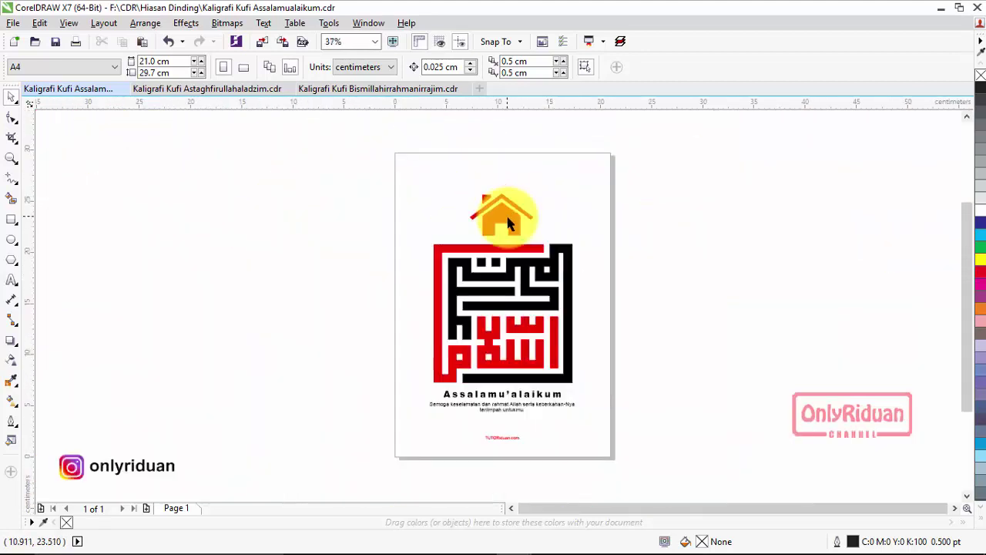
scroll(518, 375, up, 6)
scroll(524, 359, down, 4)
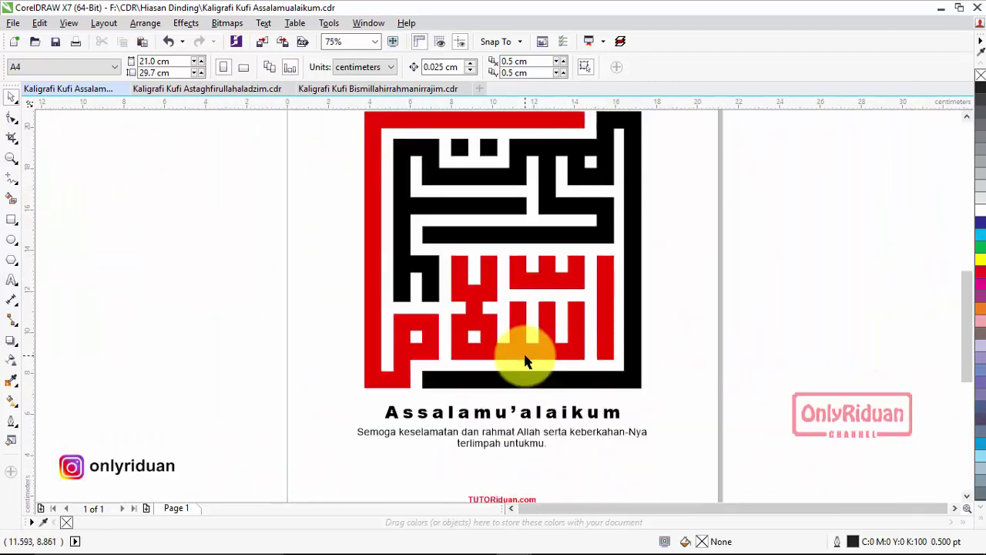
scroll(525, 359, down, 1)
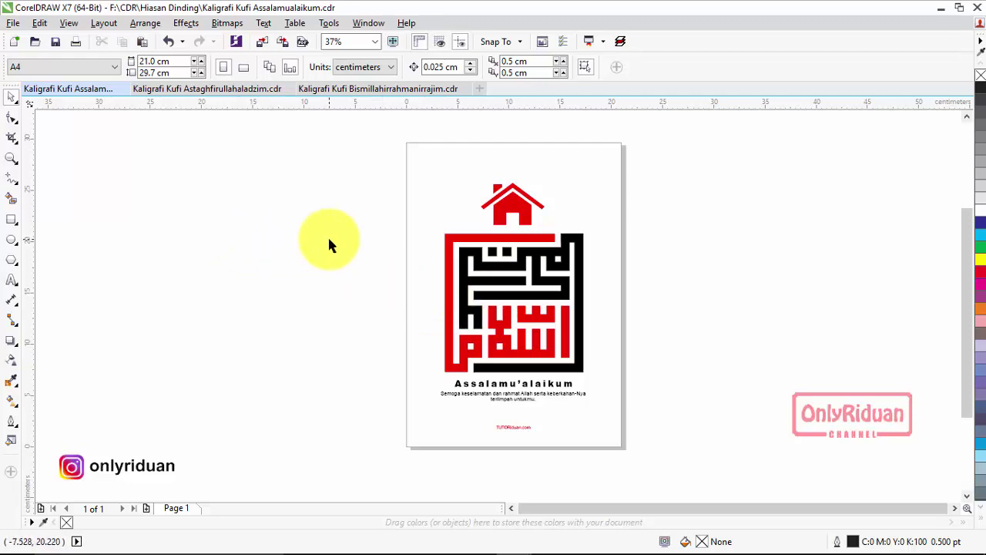
Toggle the black frame with undo/redo, leaving it restored, and display the Astaghfirullahaladzim design.
key(ctrl+z)
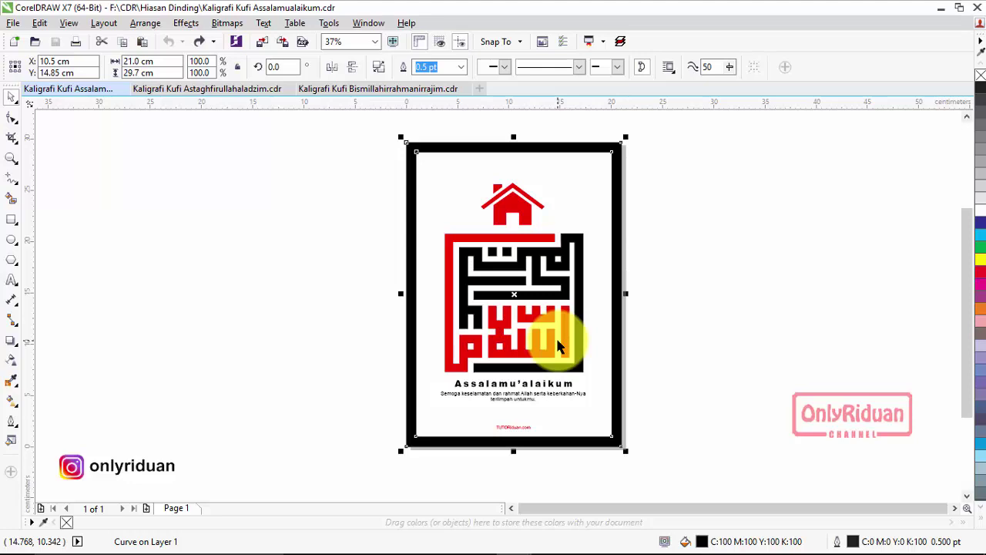
key(ctrl+shift+z)
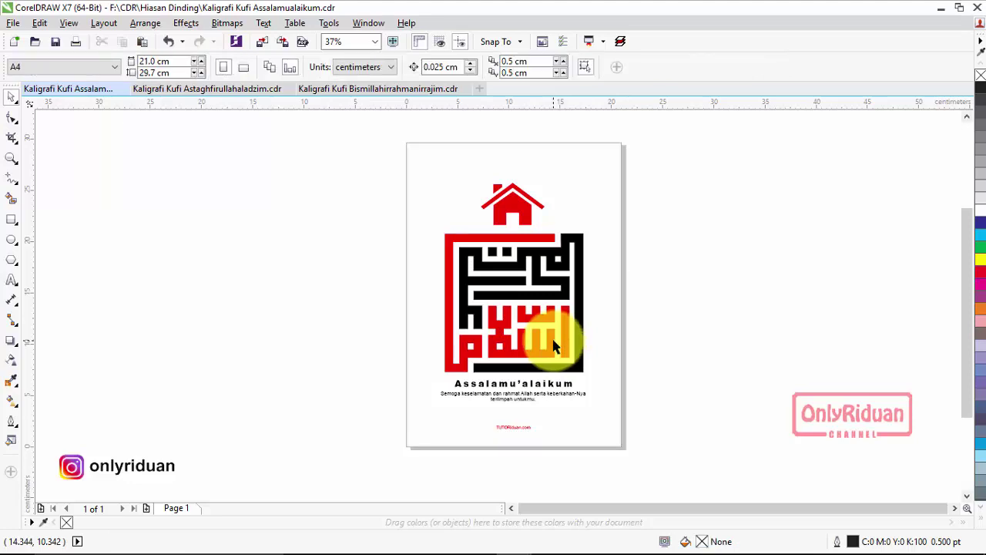
key(ctrl+z)
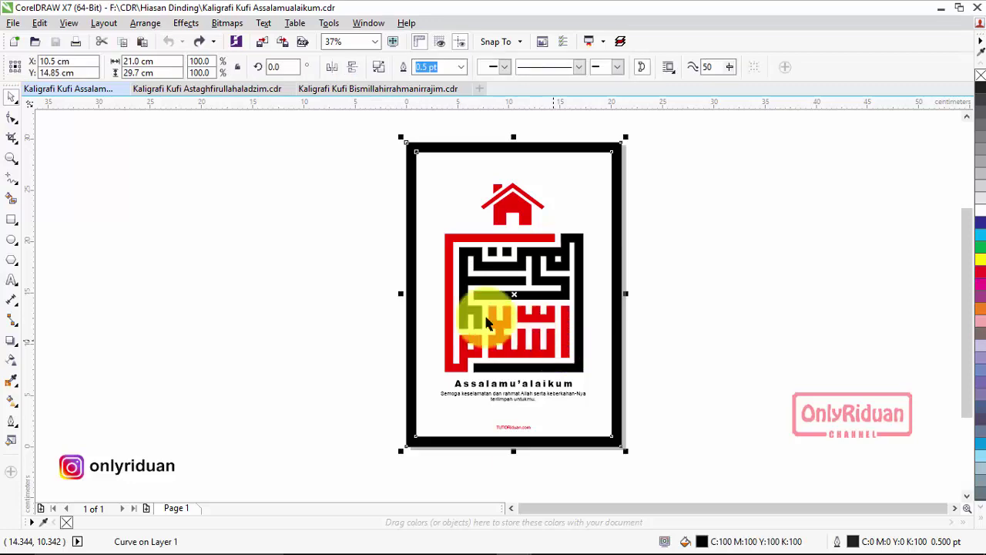
click(229, 87)
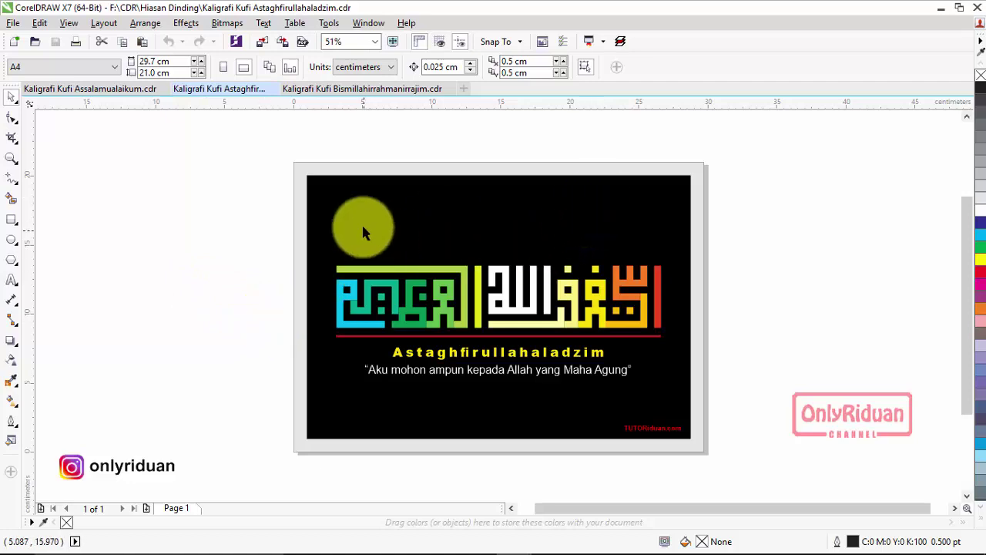
Try deleting the Astaghfirullahaladzim poster's grey border twice, undoing each time to keep it.
click(315, 173)
key(Delete)
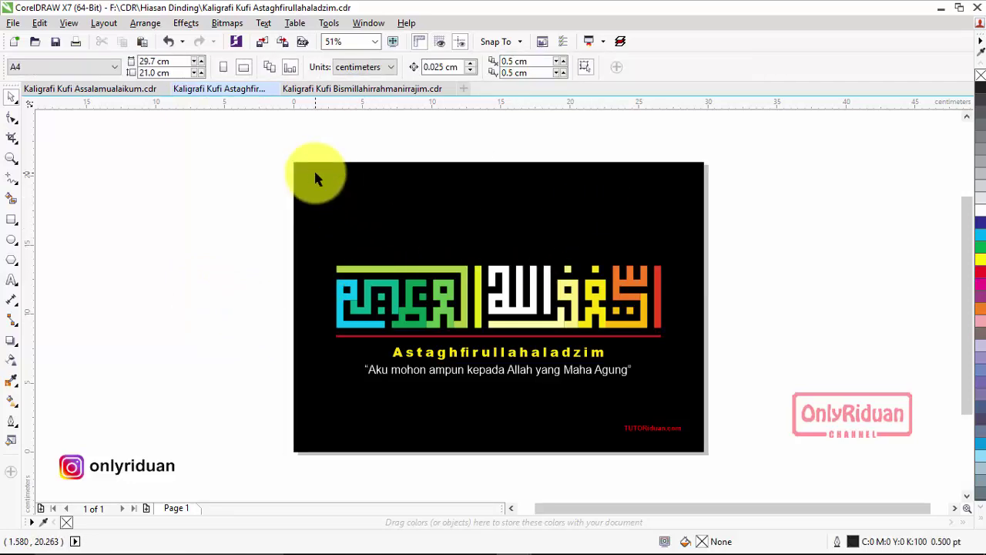
key(ctrl+z)
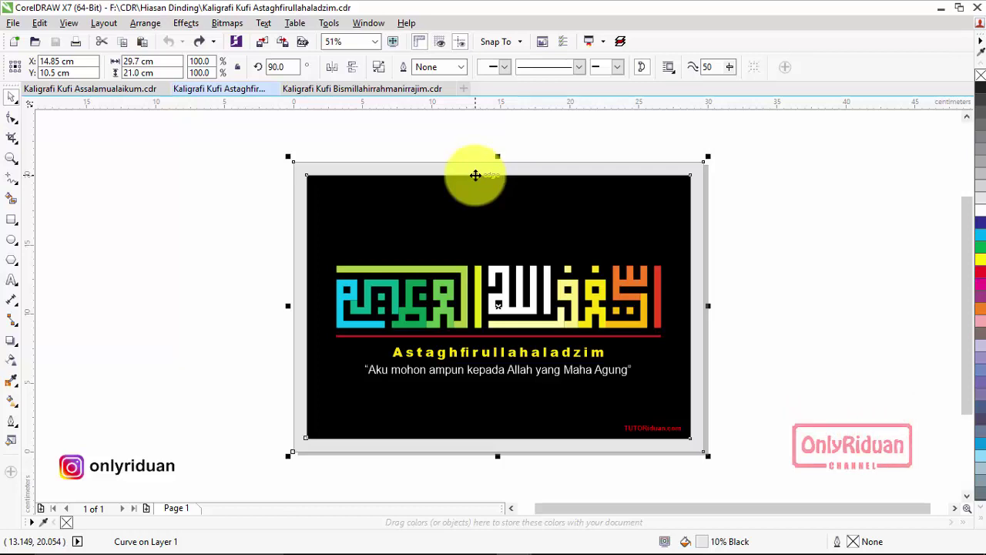
key(Delete)
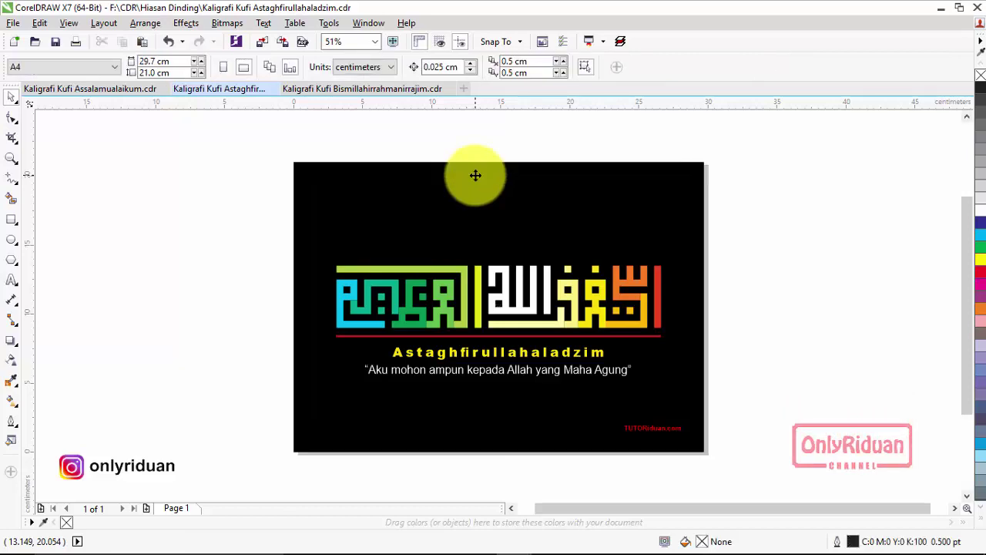
key(ctrl+z)
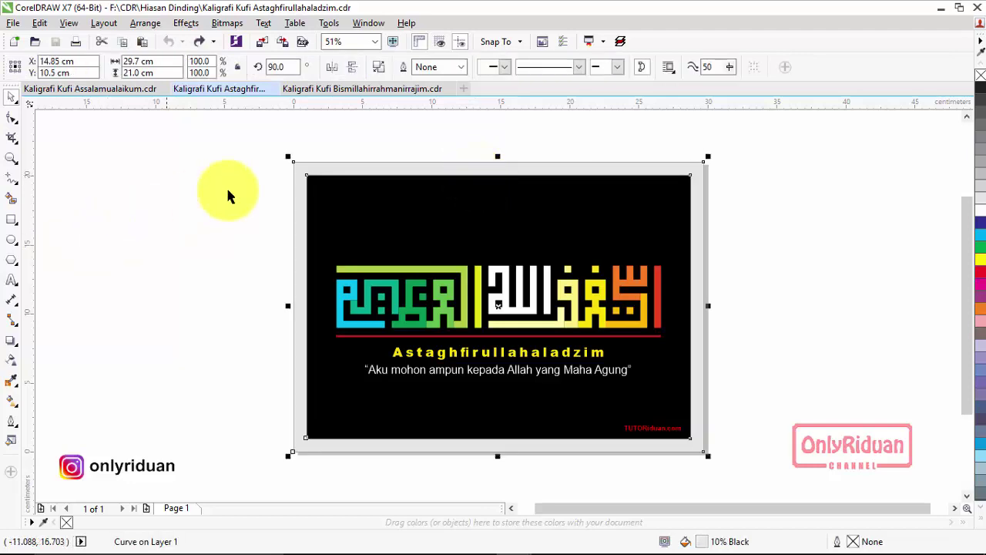
Flip through the design tabs, ending on Bismillahirrahmanirrajim, and bring up the Share File folder.
click(369, 89)
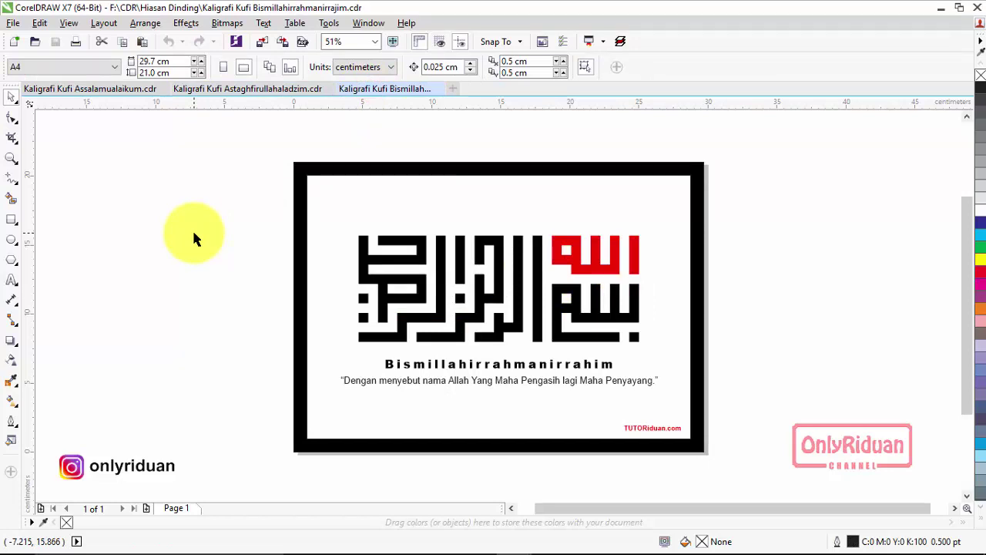
click(286, 89)
click(121, 89)
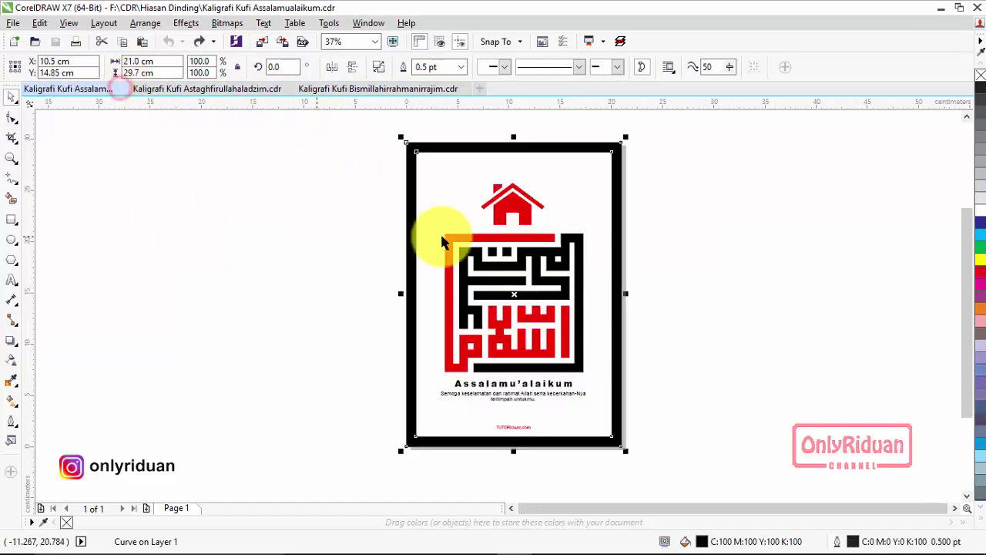
click(339, 90)
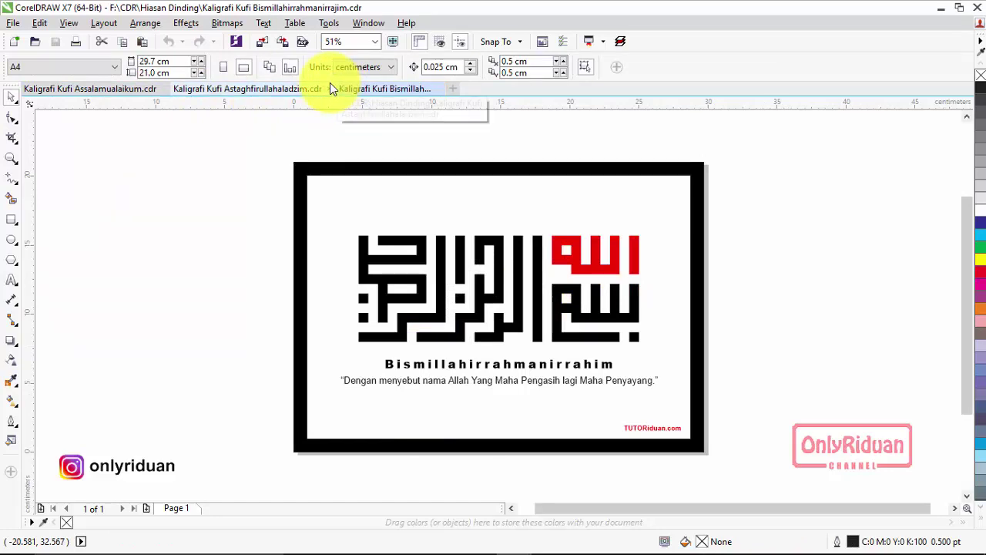
mouse_move(403, 539)
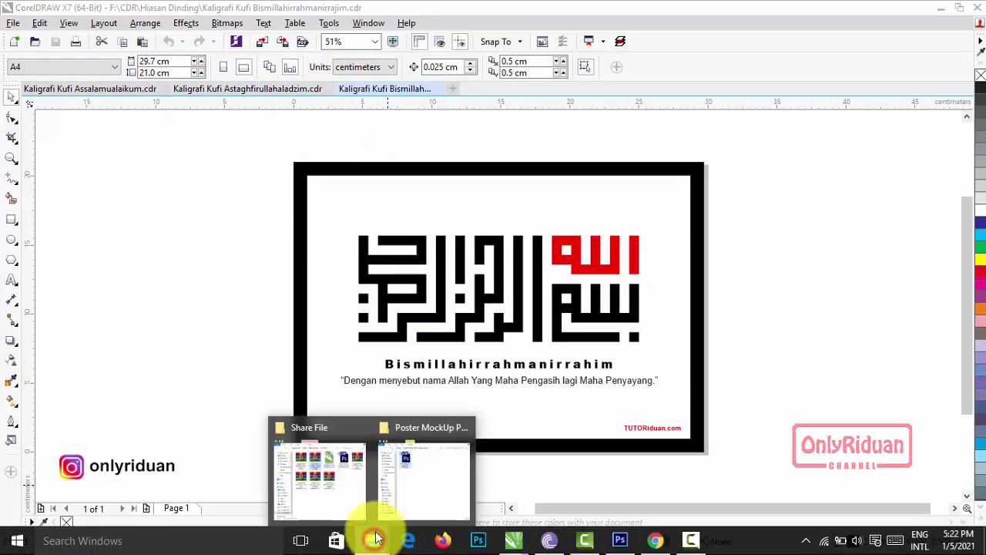
click(344, 472)
Open the Assalamualaikum PSD and toggle the Kaligrafi Kufi group's layers to inspect their contents.
click(606, 190)
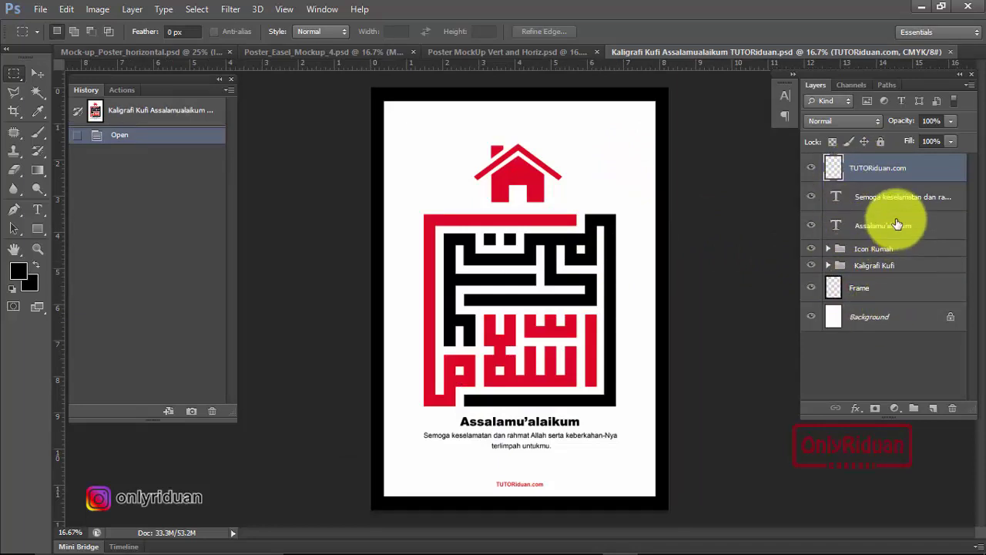
click(828, 265)
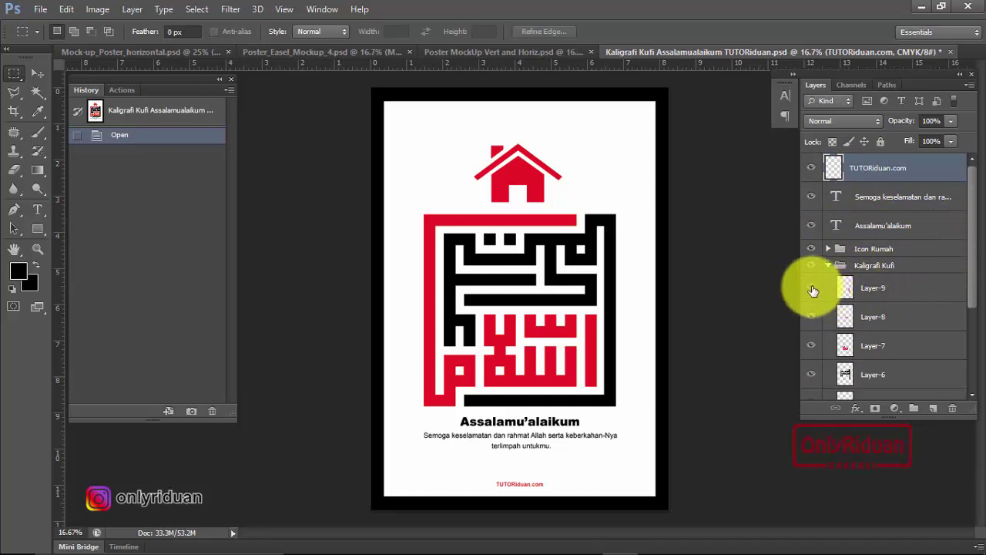
click(807, 288)
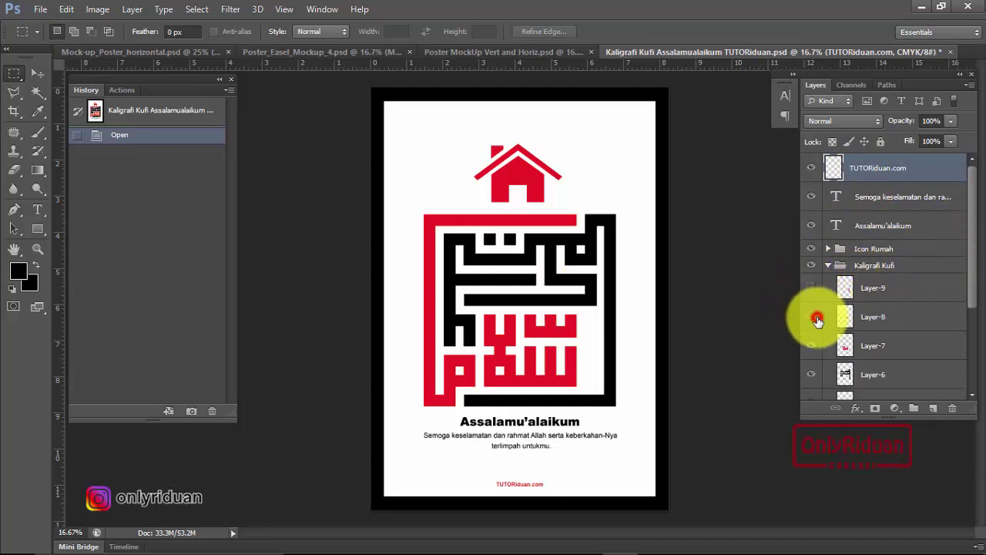
click(813, 346)
click(810, 375)
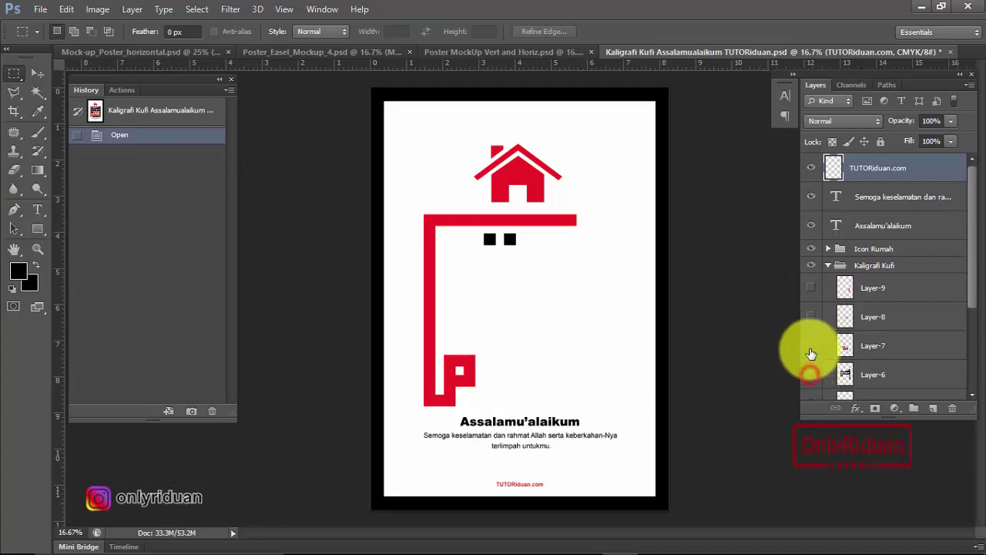
click(811, 346)
click(809, 316)
click(810, 287)
click(810, 374)
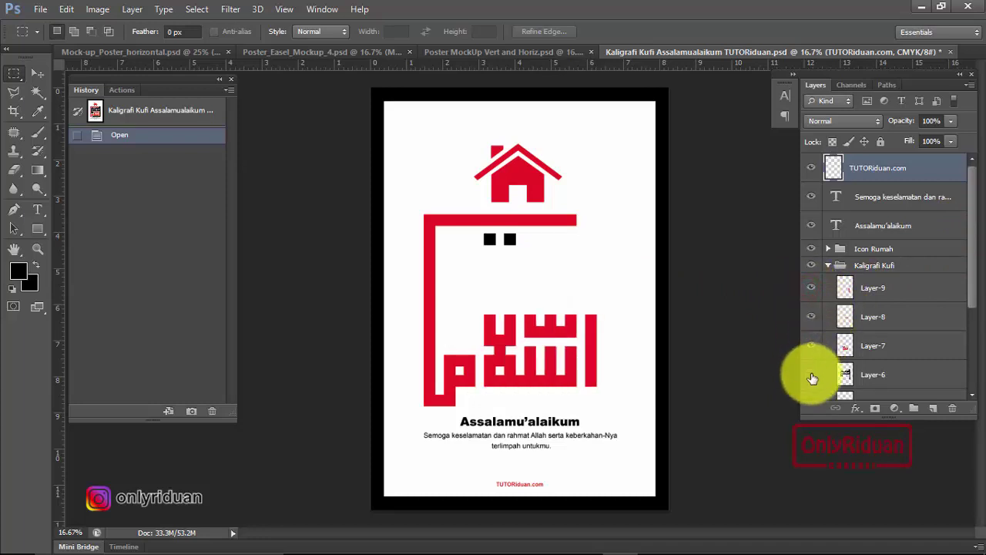
click(829, 266)
Expand the Icon Rumah group and hide then re-show its roof, Layer-11 and Layer-10.
click(829, 250)
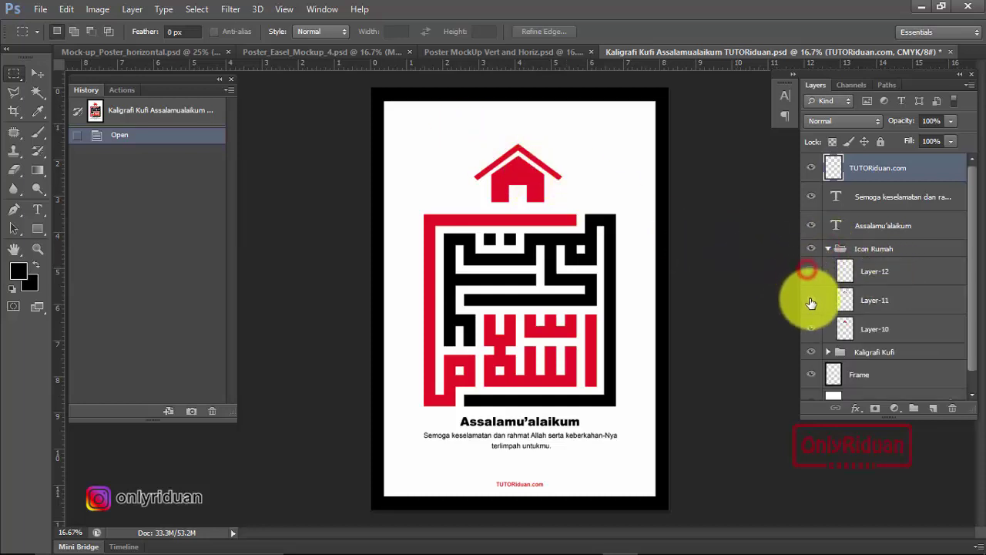
drag(810, 272, 818, 318)
click(812, 329)
click(810, 271)
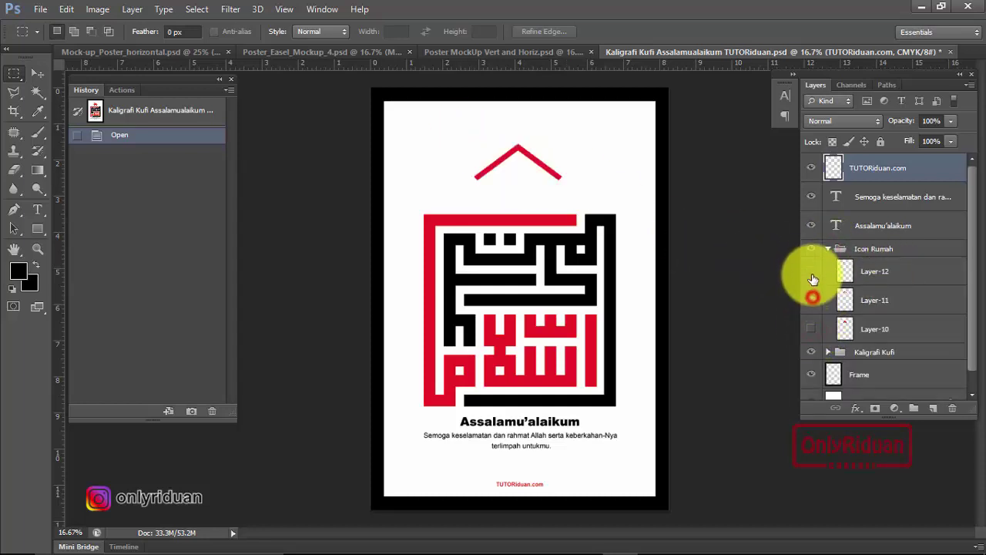
click(811, 300)
click(813, 327)
Select the Icon Rumah group and greeting subtitle layer, then close the PSD without saving.
click(823, 248)
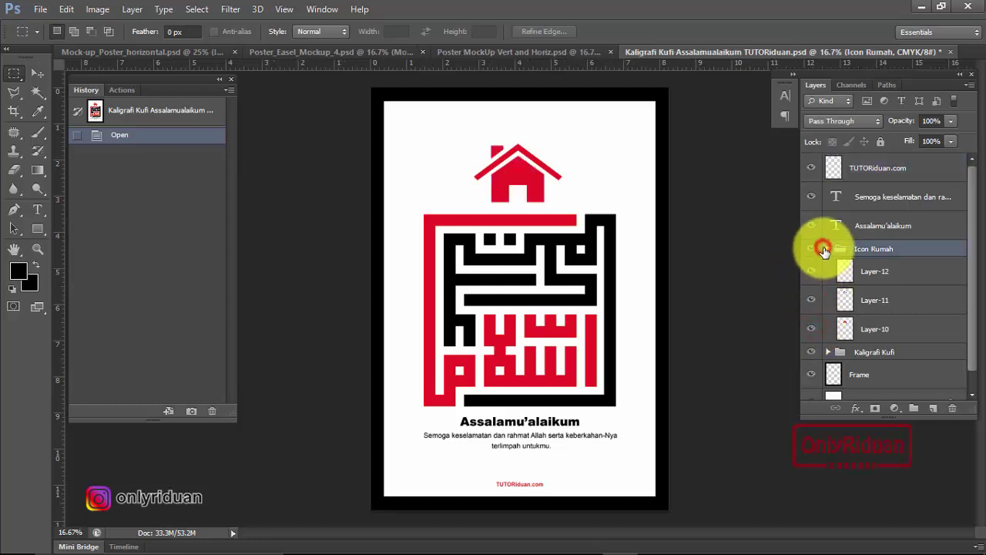
click(873, 199)
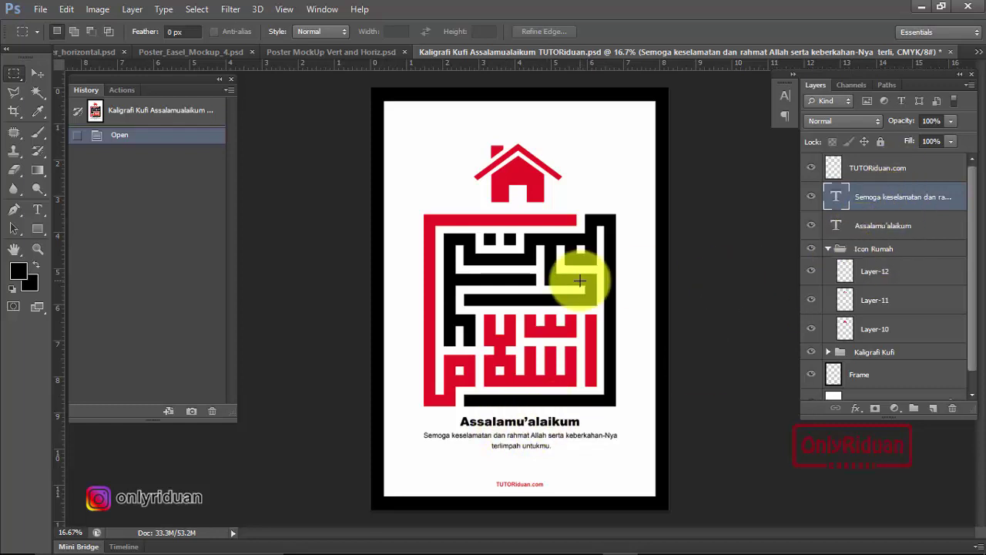
click(951, 51)
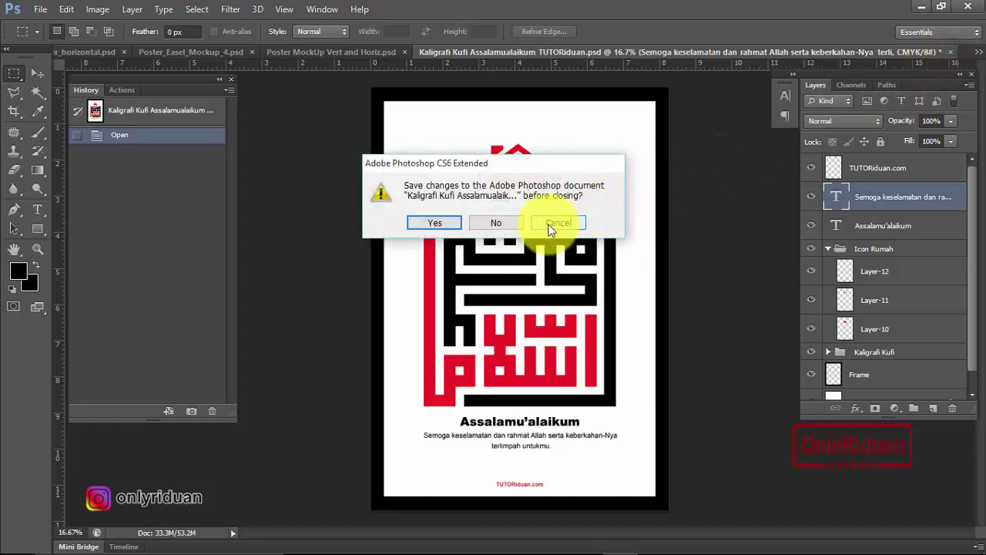
click(498, 223)
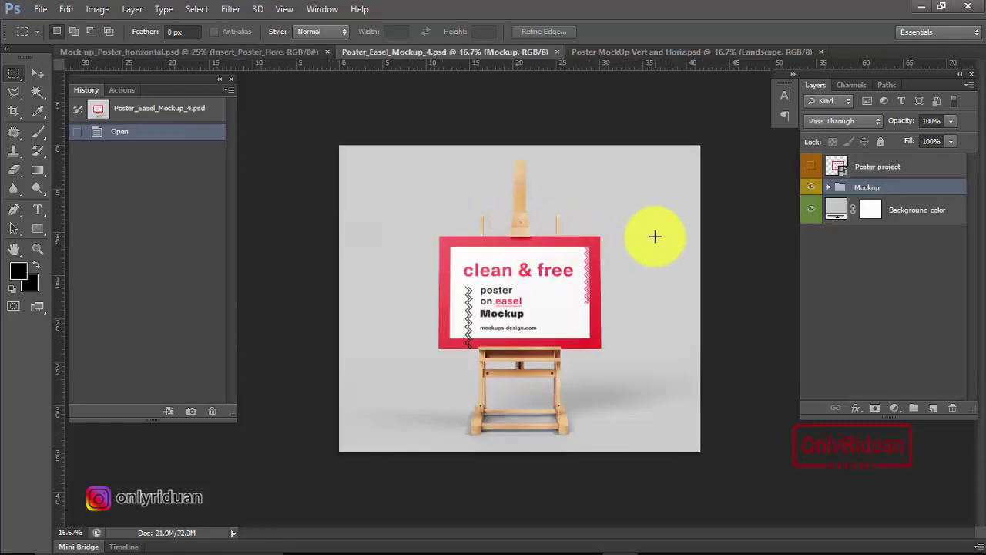
Show the horizontal poster mockup, download the free Designhooks mockup, and return to Photoshop.
click(231, 53)
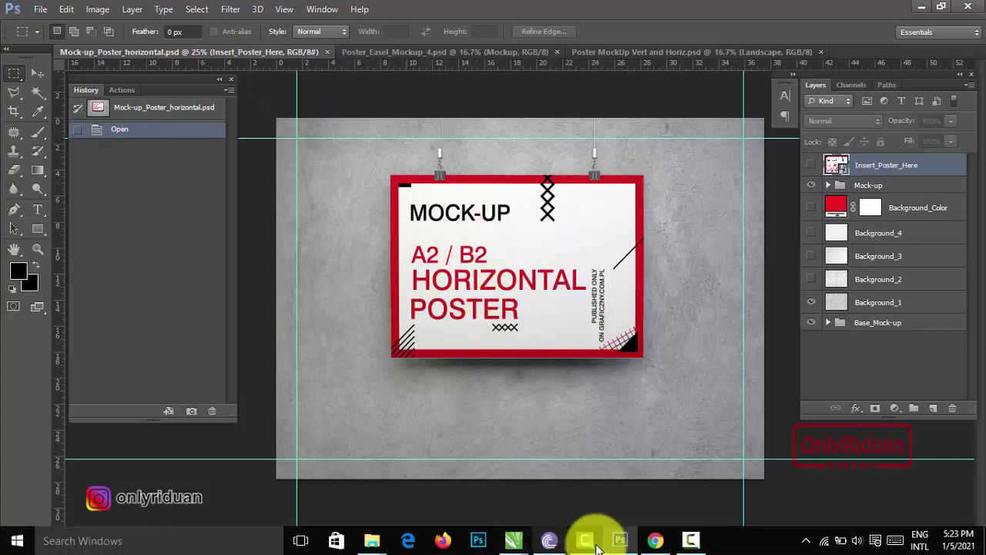
click(655, 542)
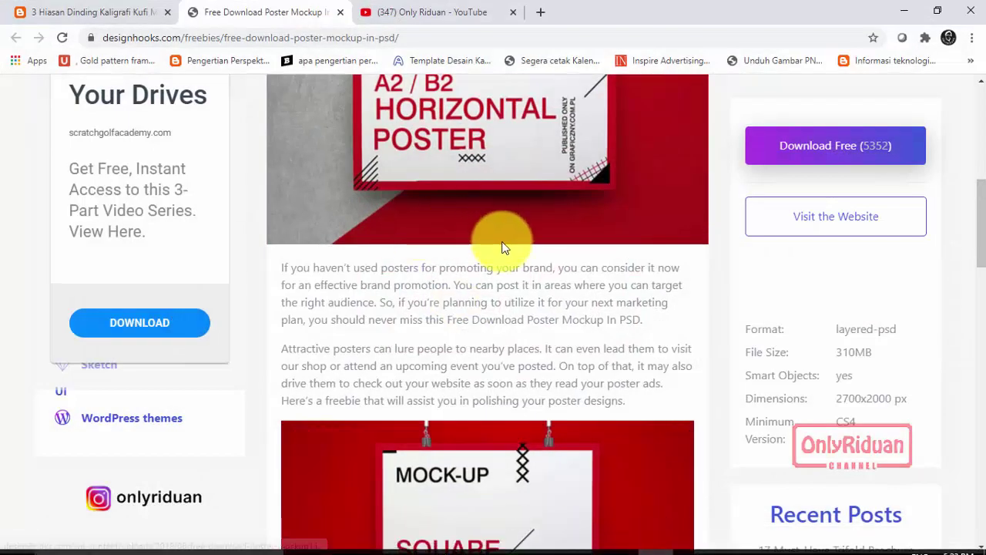
scroll(511, 220, up, 5)
scroll(517, 217, down, 2)
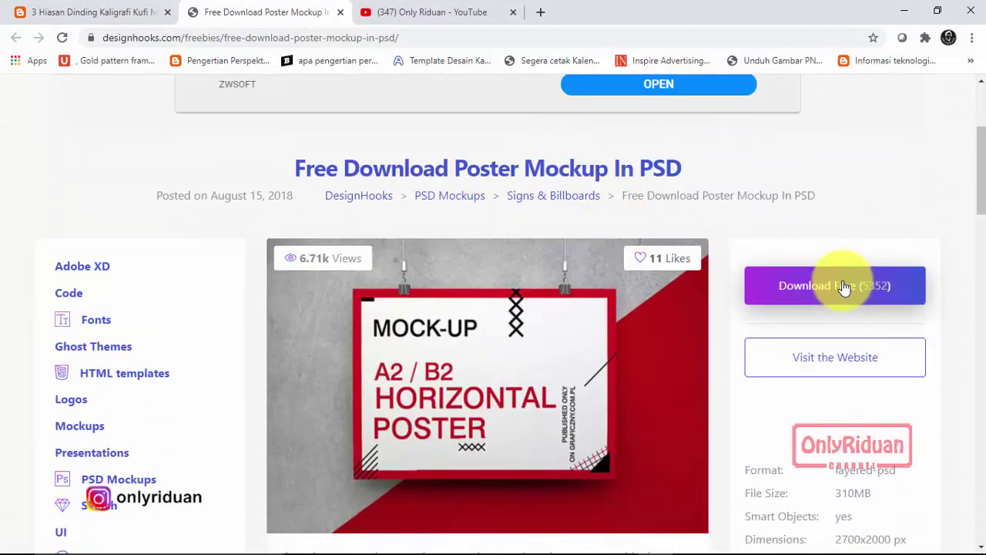
click(787, 307)
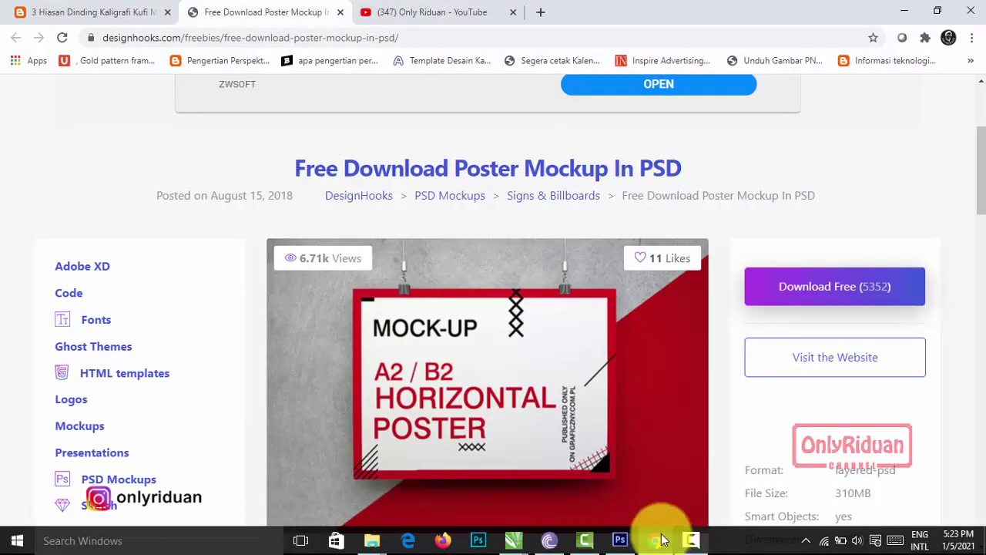
click(616, 541)
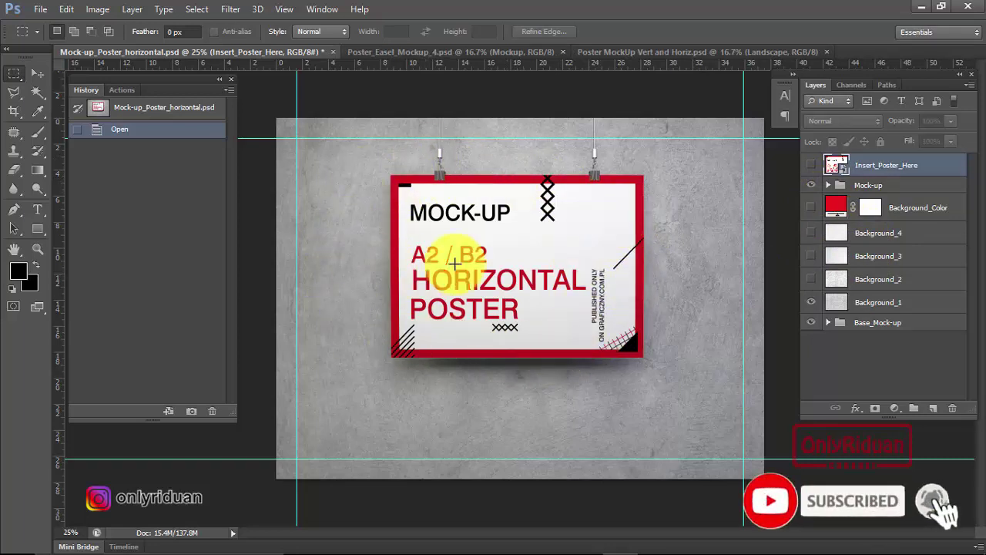
Expand the Mock-up group to reveal Layer 9 copy and the drop-shadowed Layer 8.
click(829, 188)
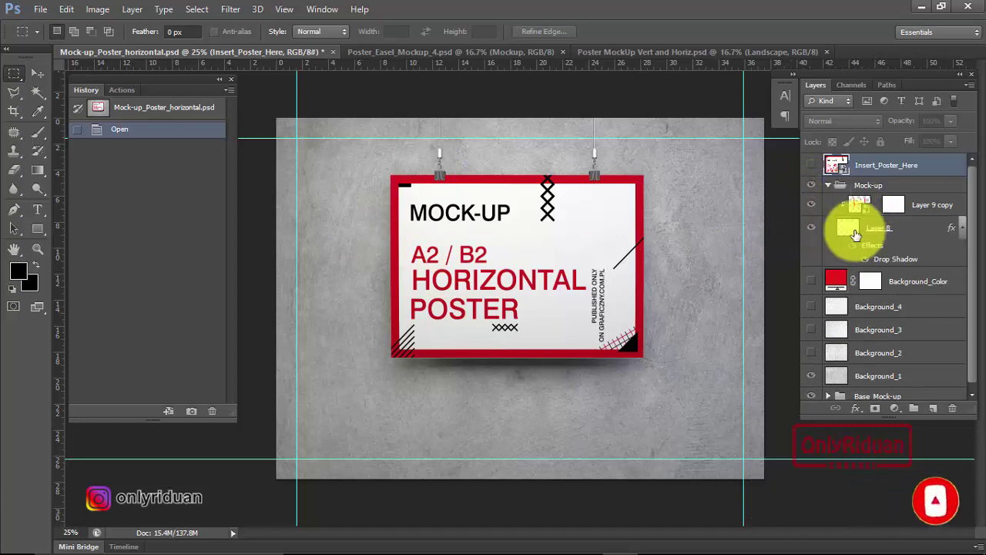
Open Layer 9 copy's smart object and place the Kaligrafi Kufi Bismillahirrahmanirrajim JPG into it.
double_click(863, 206)
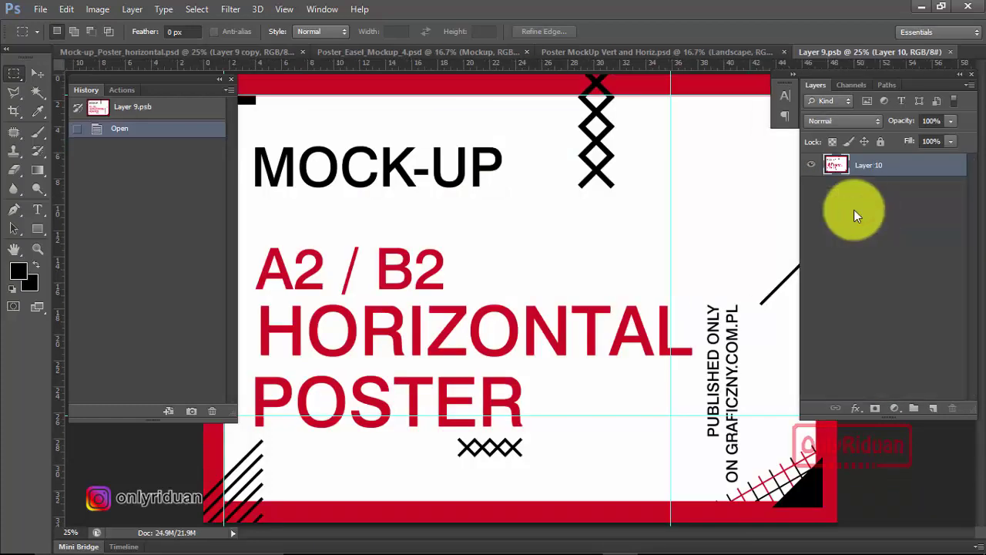
scroll(467, 206, down, 3)
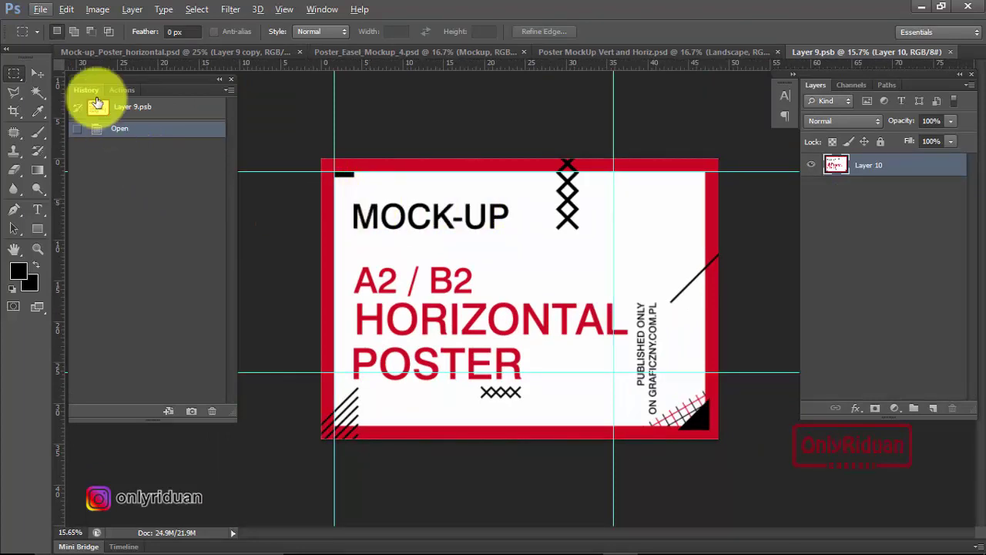
click(40, 9)
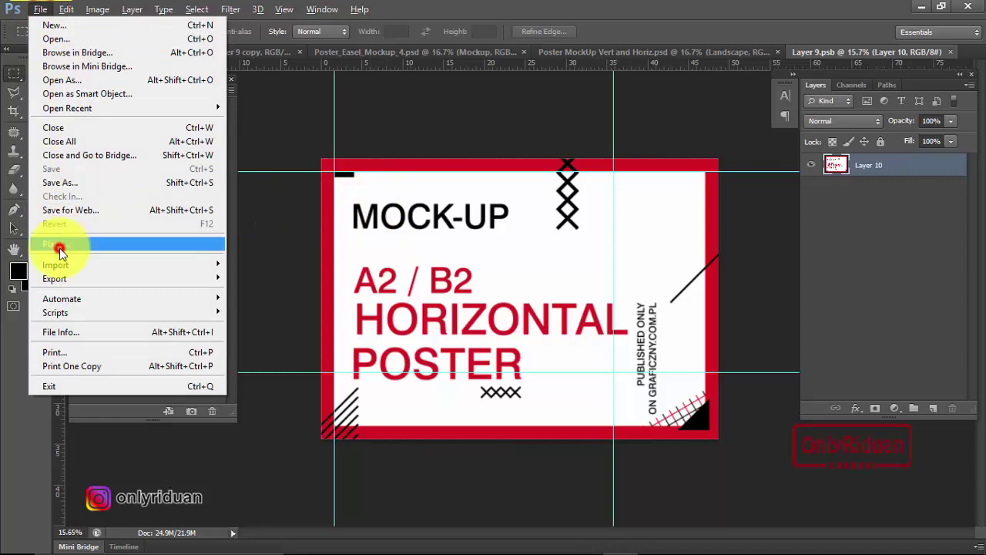
click(59, 247)
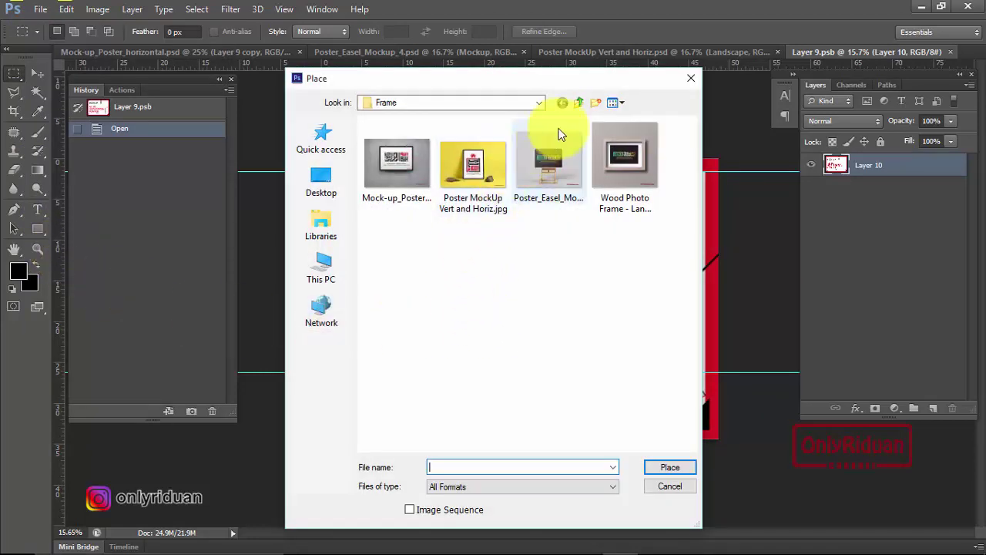
click(578, 103)
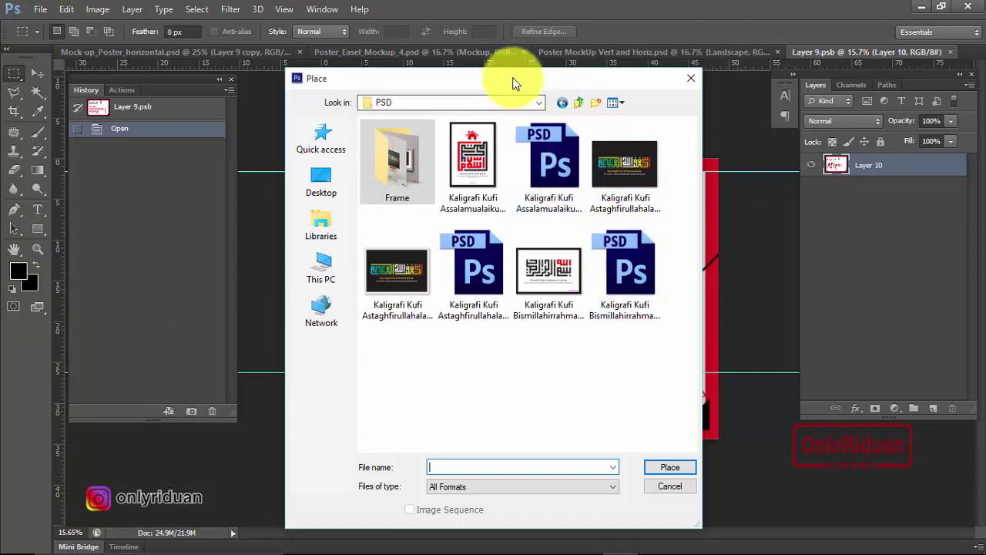
drag(515, 83, 454, 106)
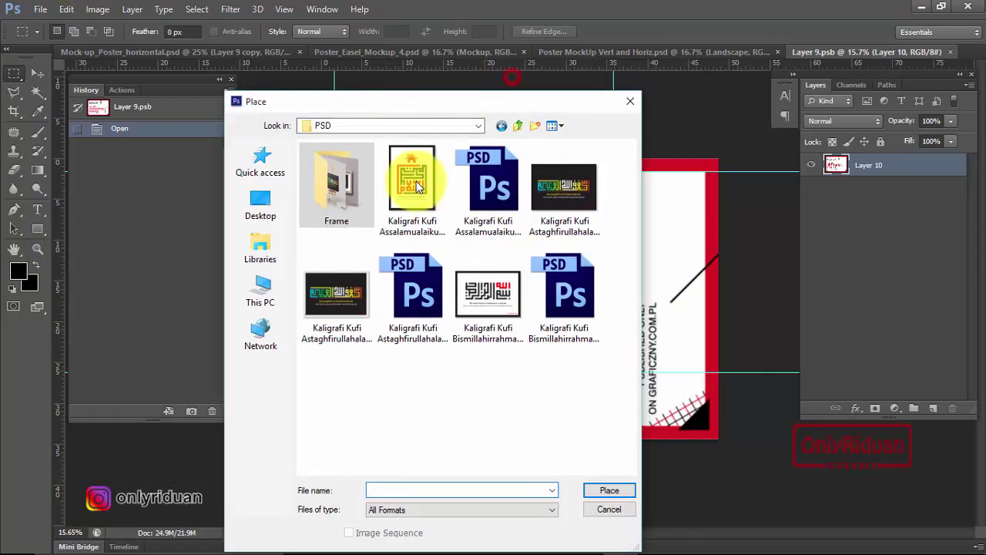
click(487, 301)
click(608, 491)
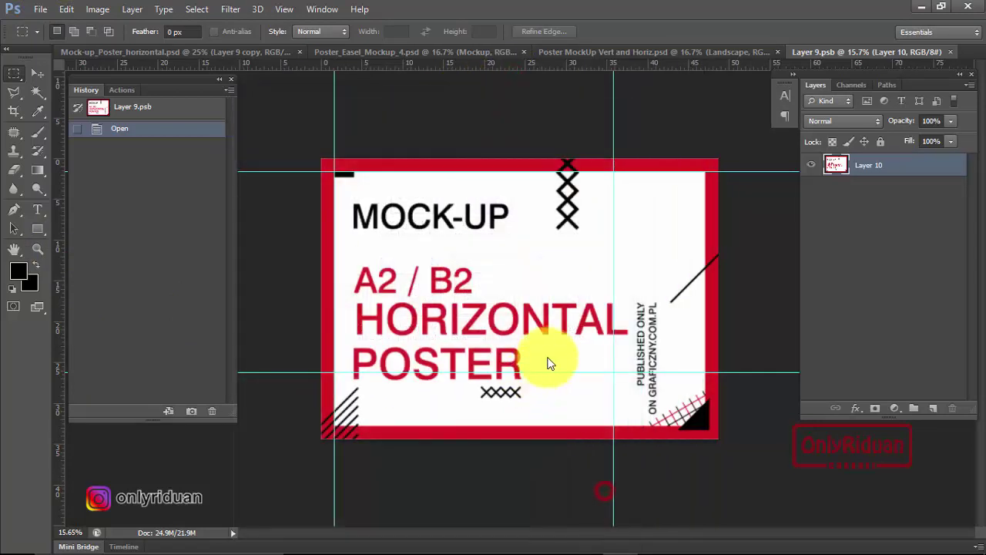
Scale the calligraphy proportionally from its centre to cover the whole poster, and commit.
key(alt+shift)
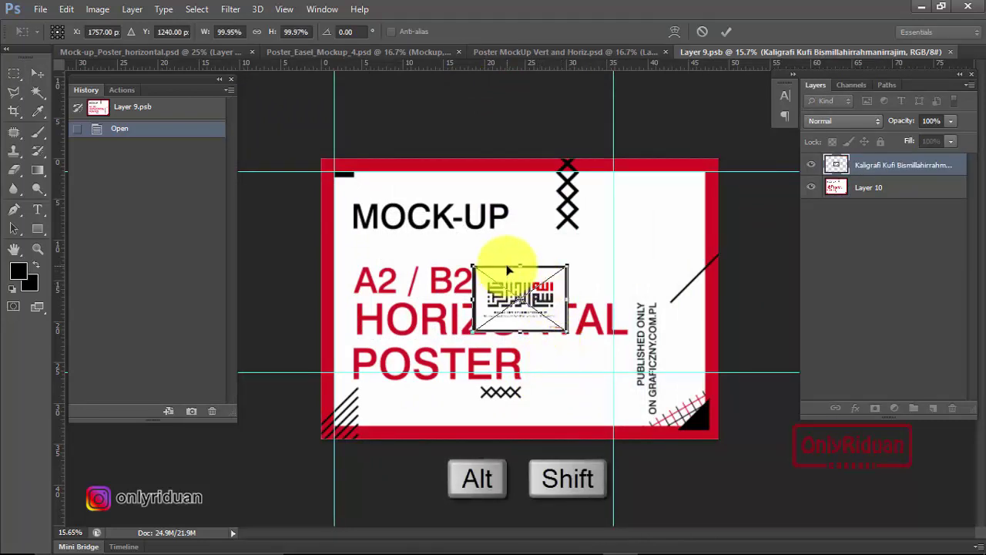
drag(567, 332, 707, 455)
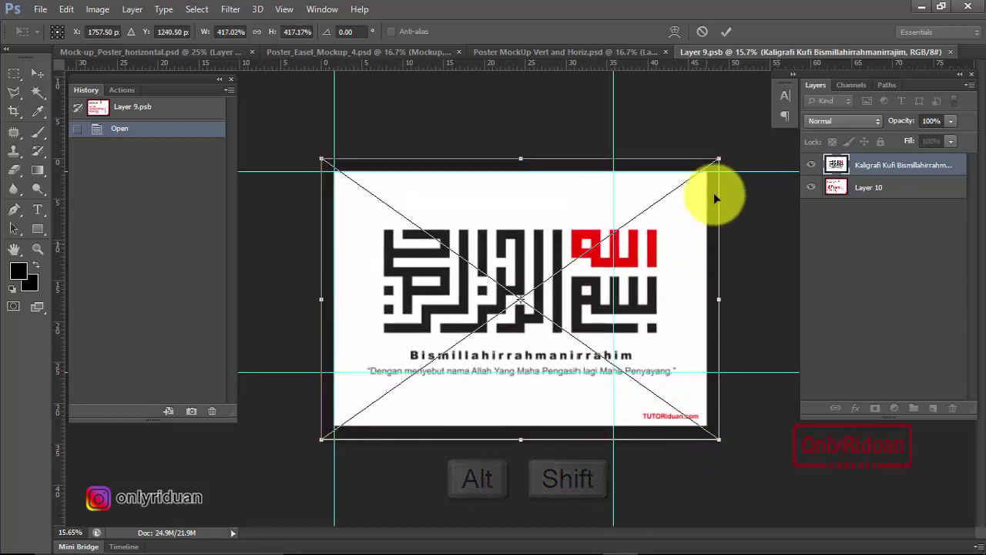
click(729, 31)
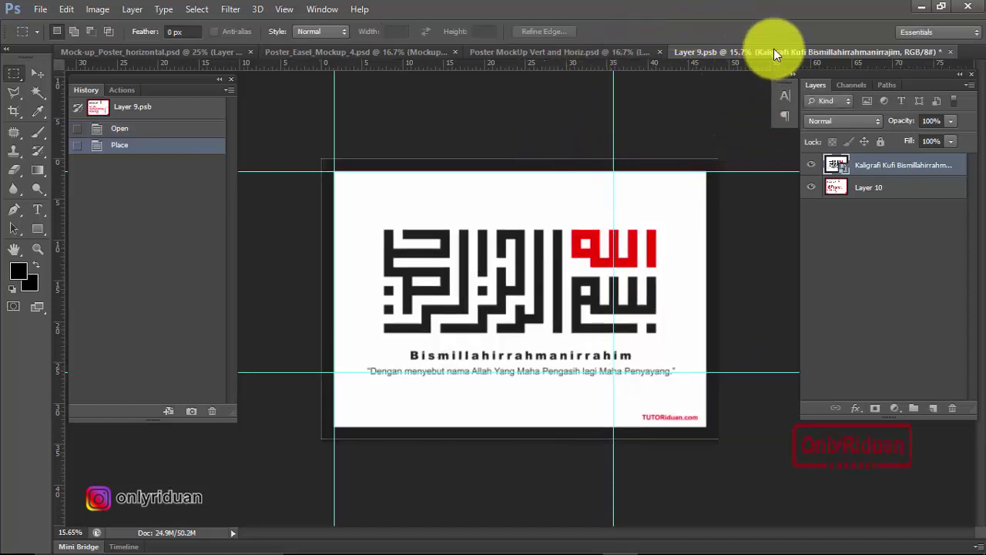
Save and close Layer 9.psb so the hanging poster updates, then bring up Poster_Easel_Mockup_4.psd.
click(952, 52)
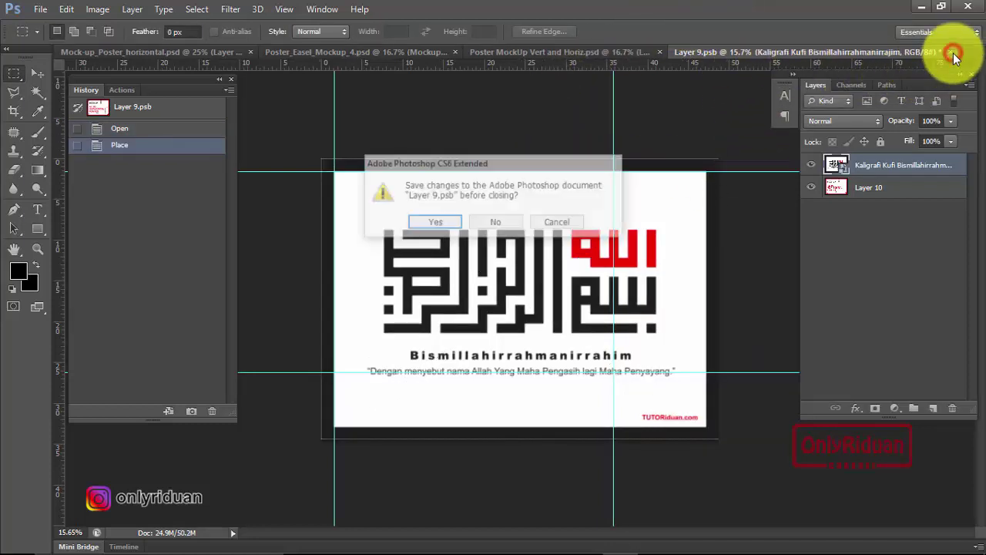
click(435, 223)
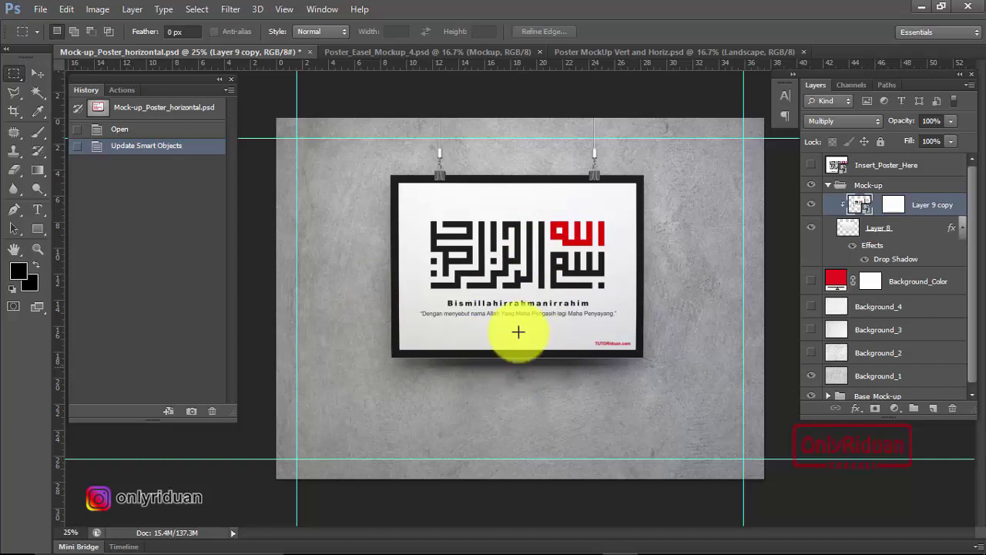
click(431, 51)
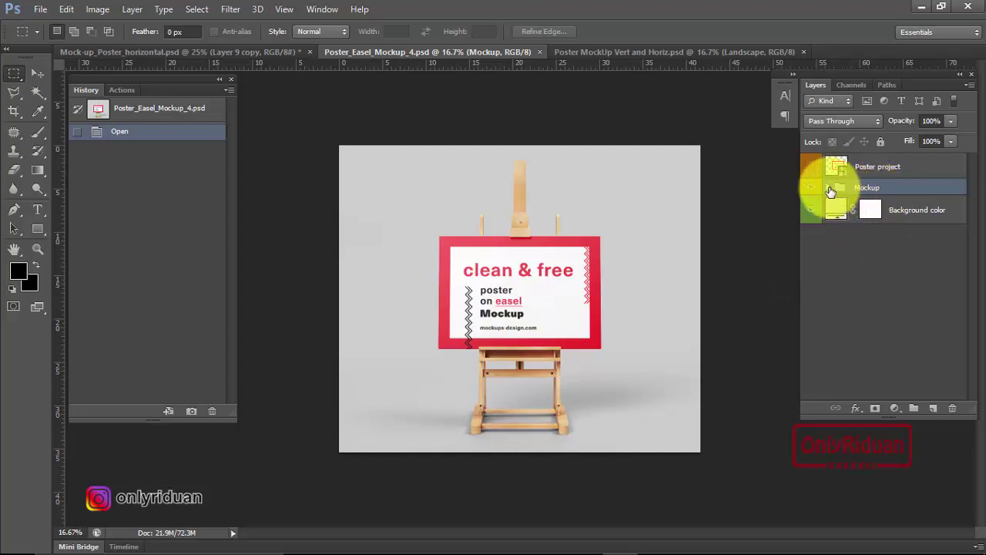
Inspect the Mockup group's layers and open the Poster project smart object for editing.
click(830, 188)
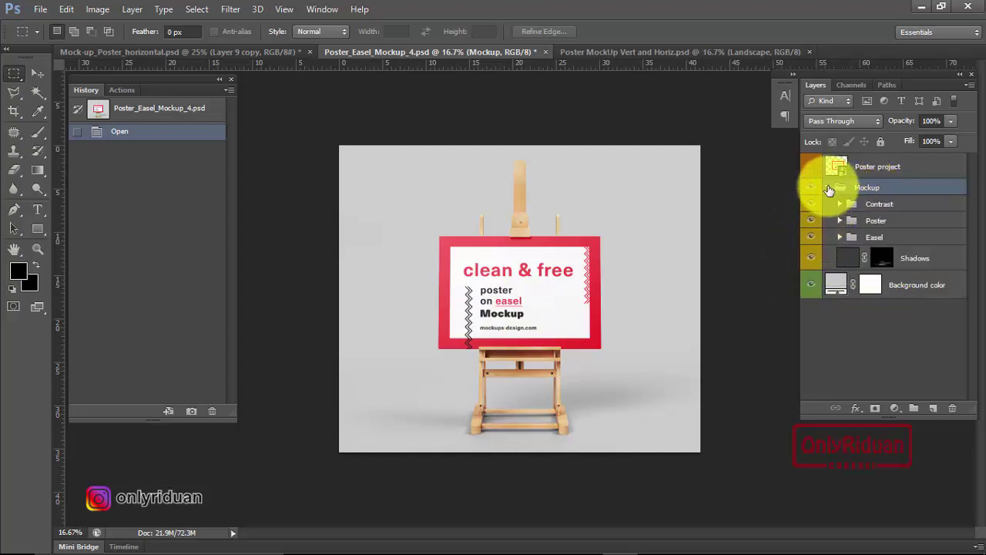
click(829, 188)
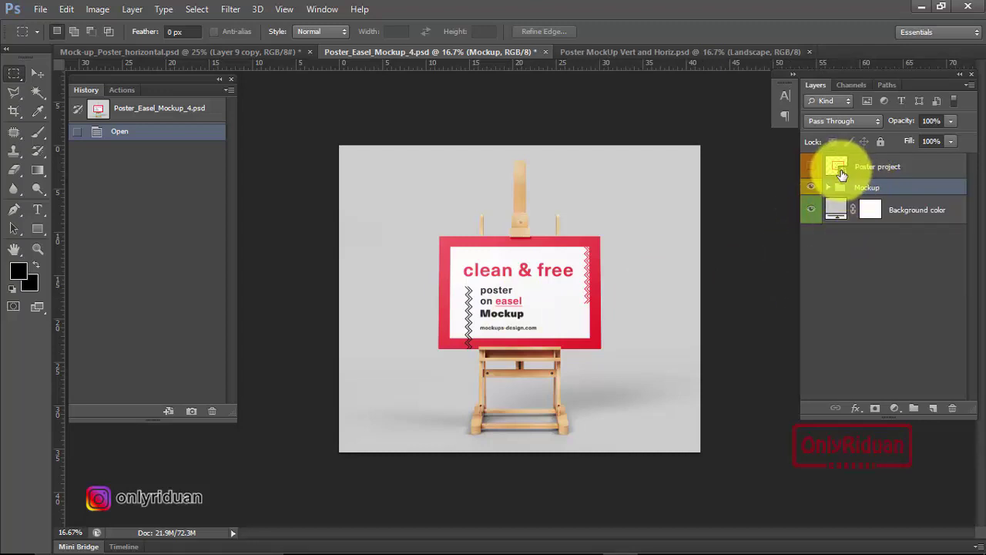
click(814, 166)
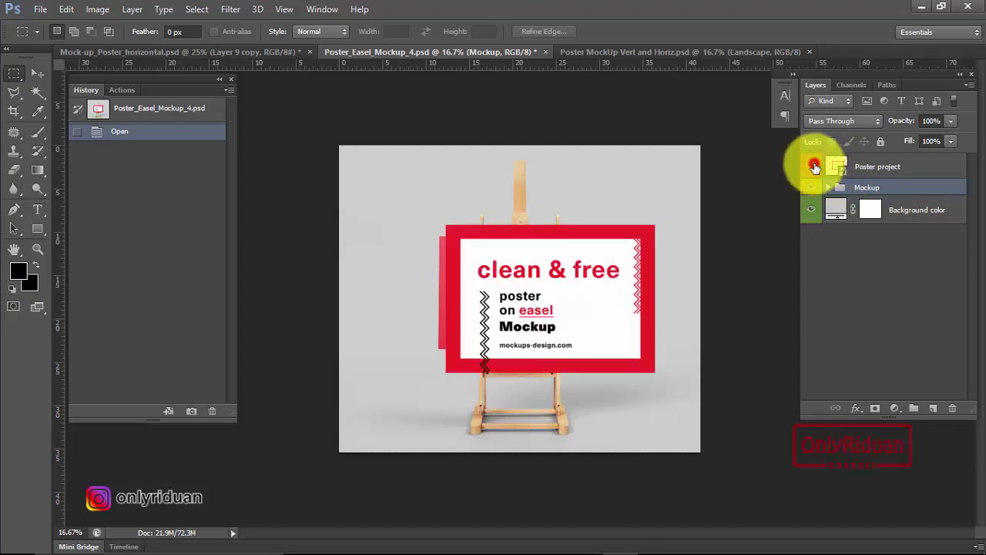
click(813, 166)
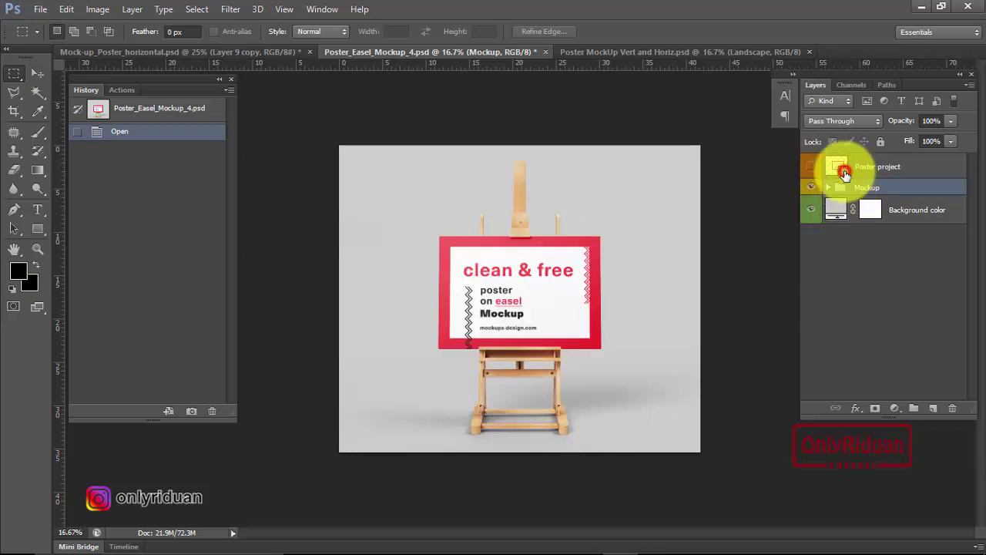
double_click(846, 172)
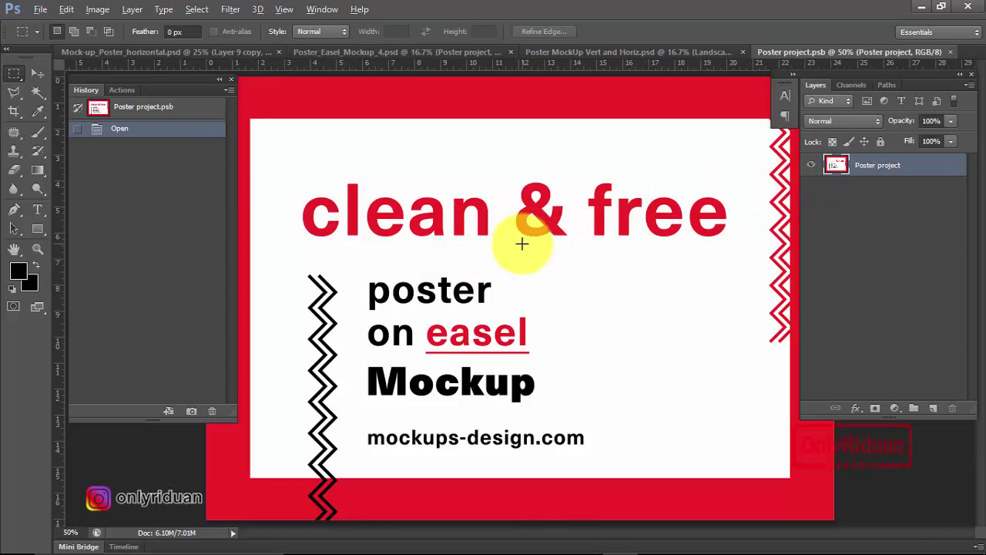
scroll(522, 243, down, 1)
scroll(521, 243, down, 1)
scroll(521, 243, up, 1)
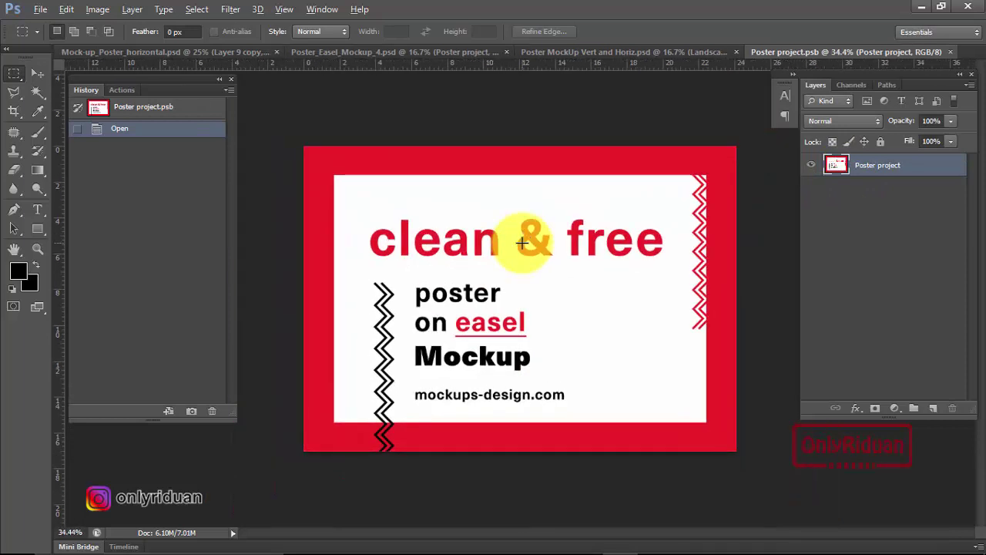
Place Kaligrafi Kufi Astaghfirullahaladzim.jpg into Poster project.psb.
click(40, 9)
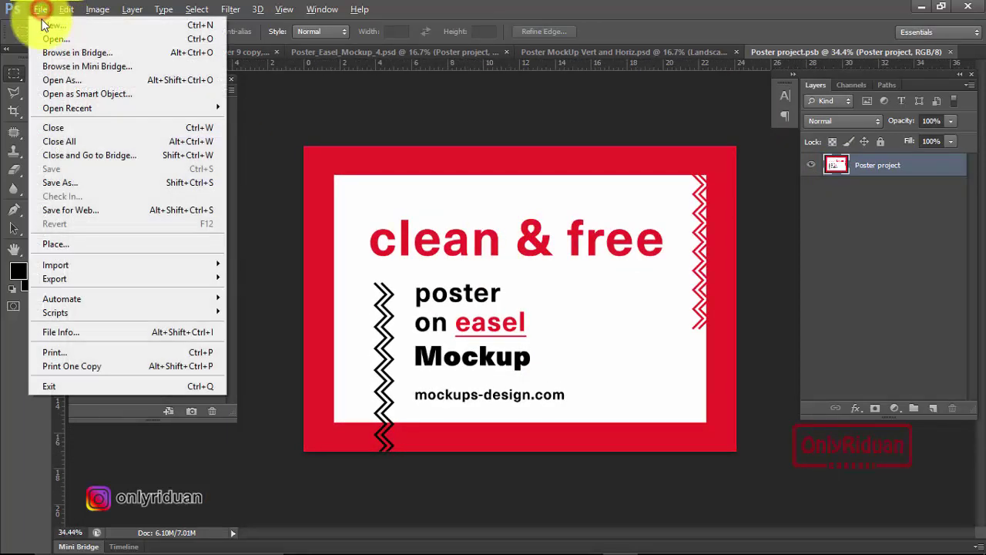
click(59, 241)
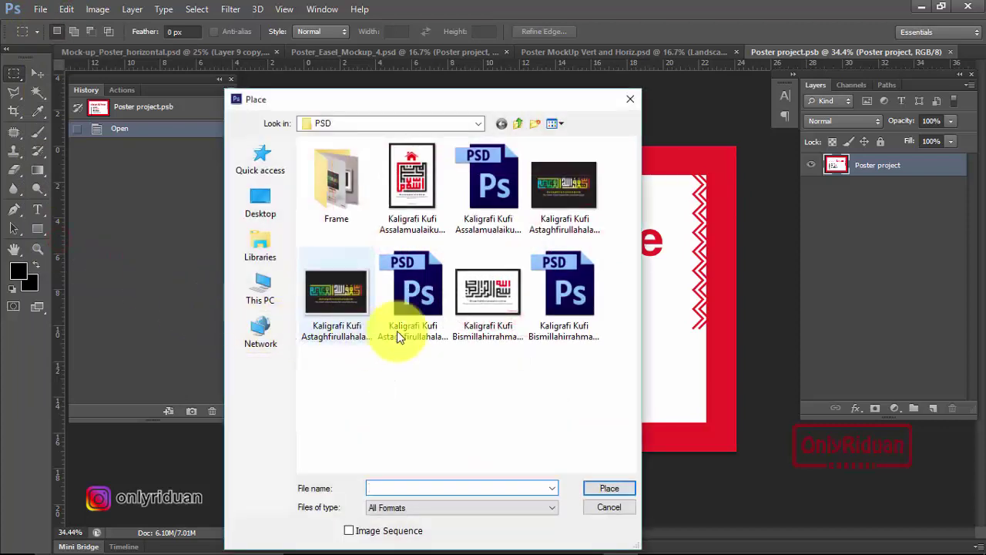
click(568, 186)
click(357, 305)
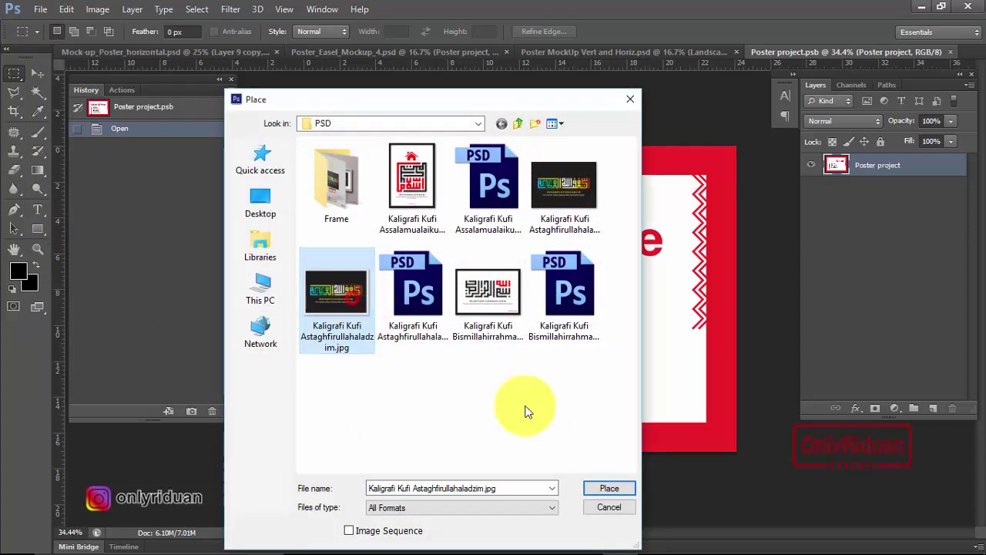
click(605, 489)
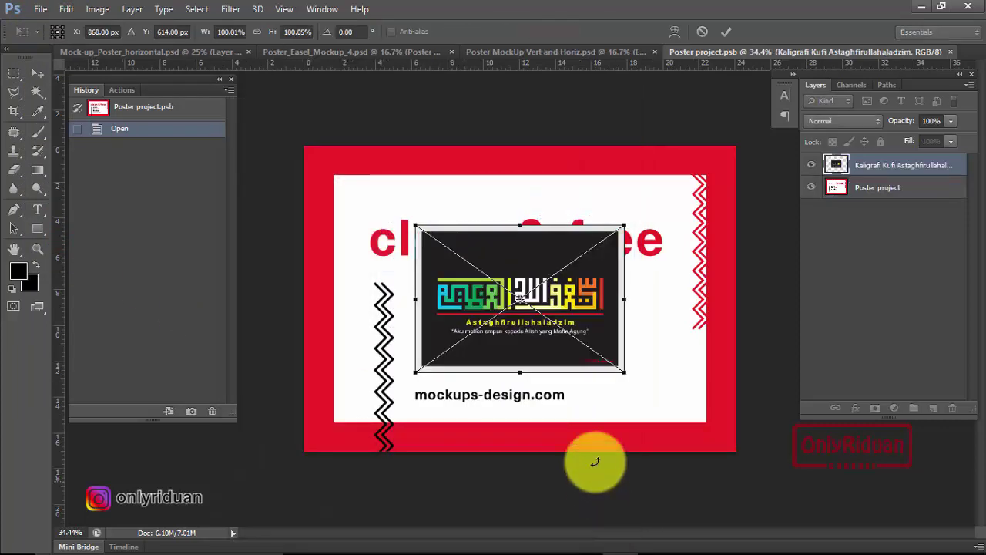
Scale the calligraphy from centre to fill the easel poster, commit it, and close the document.
key(shift+alt)
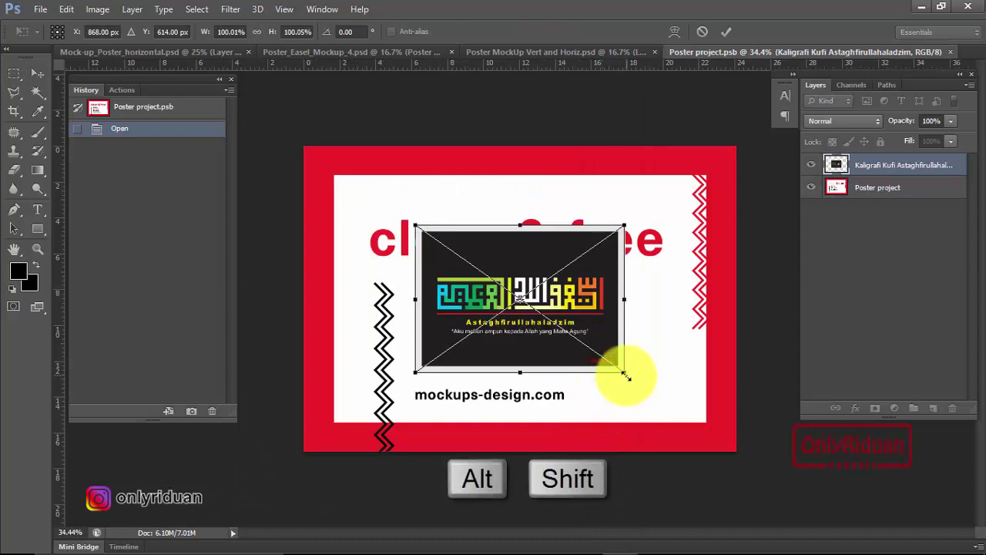
drag(626, 373, 738, 453)
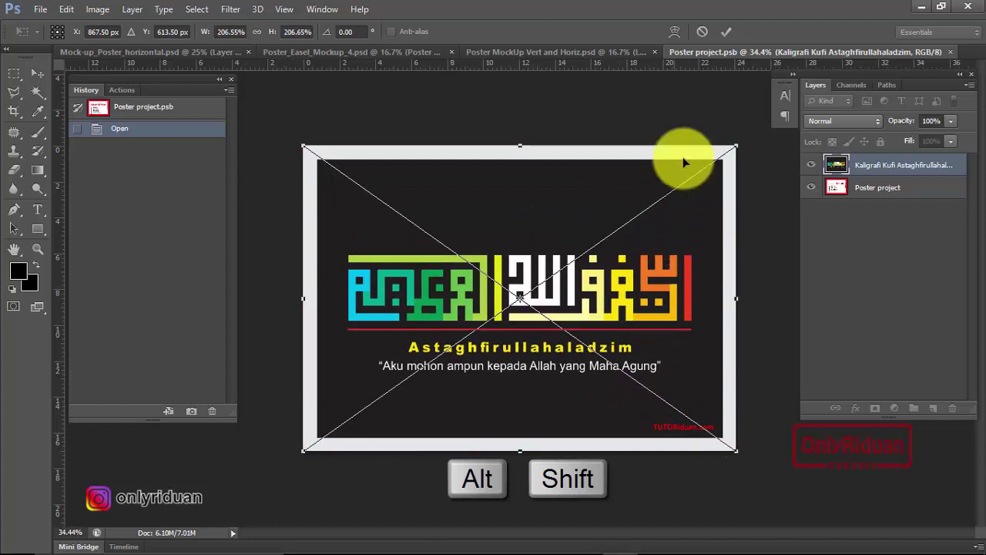
click(726, 32)
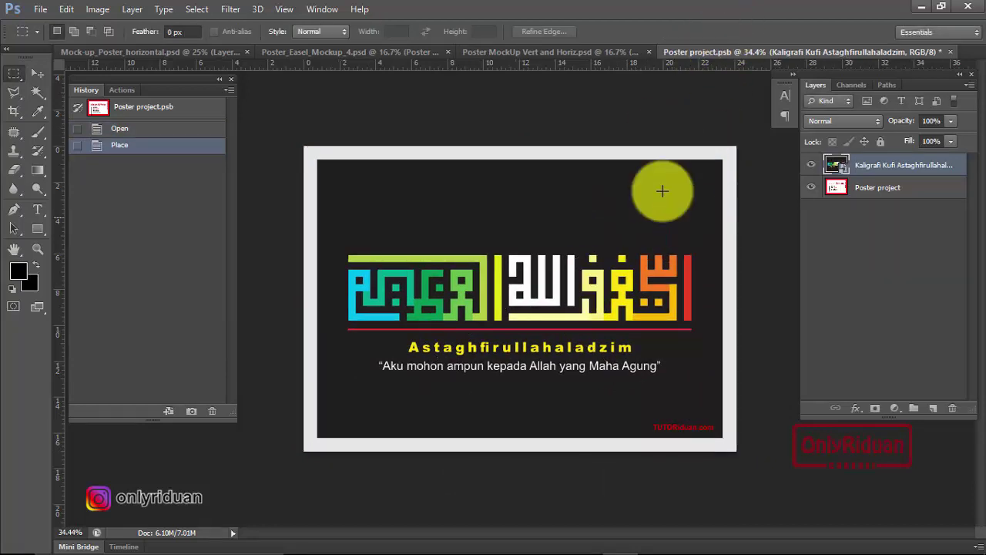
click(947, 53)
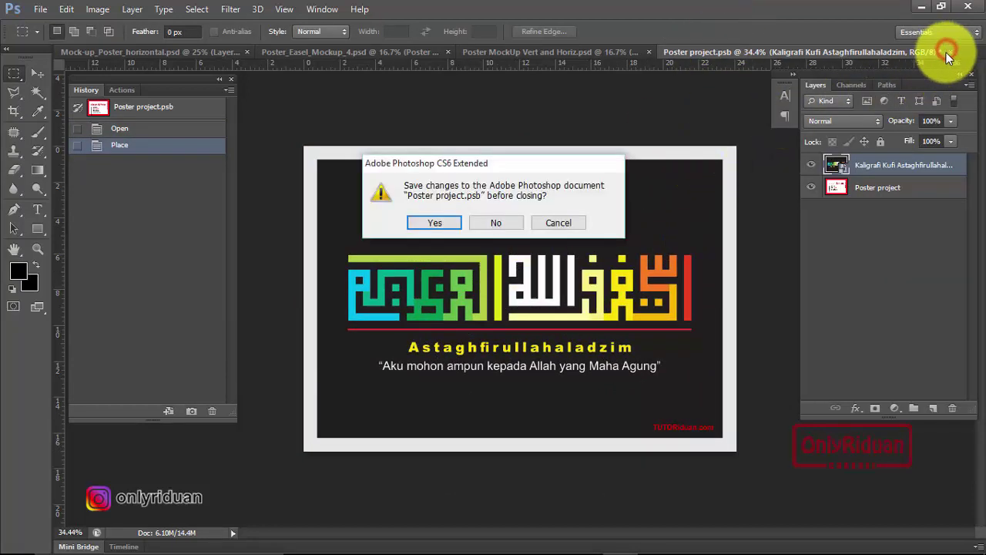
Save the easel poster edits, then in the vertical mockup hide Landscape and open the portrait design smart object.
click(437, 222)
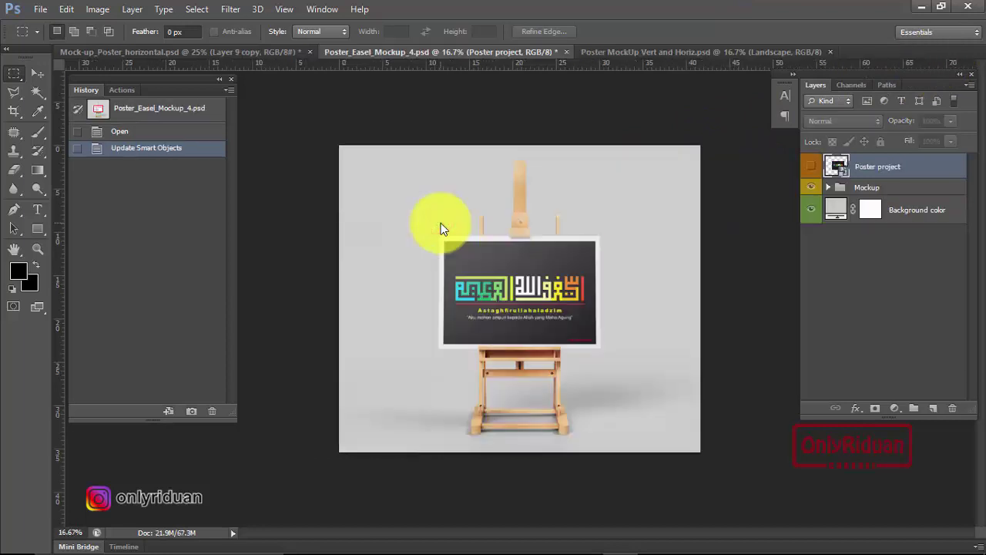
click(648, 52)
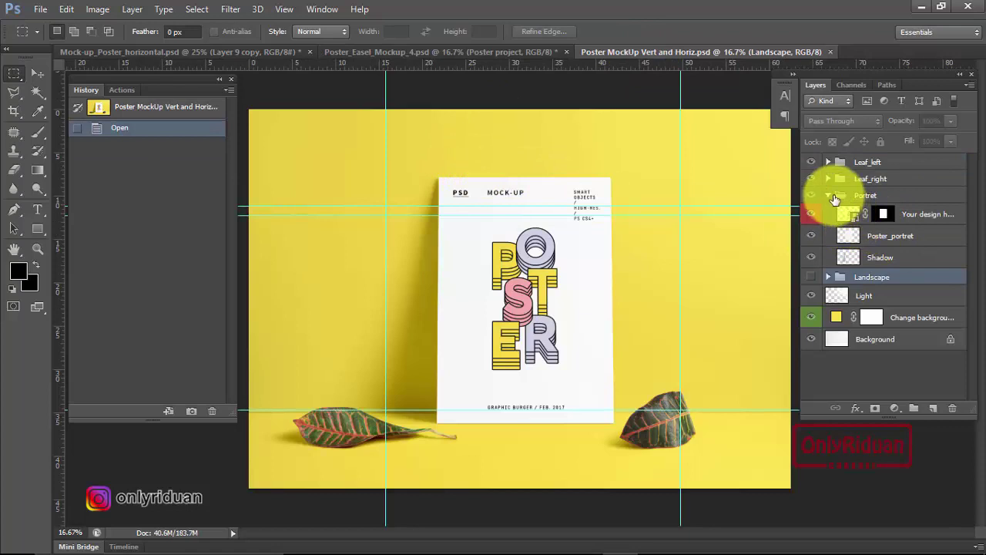
click(833, 197)
click(828, 196)
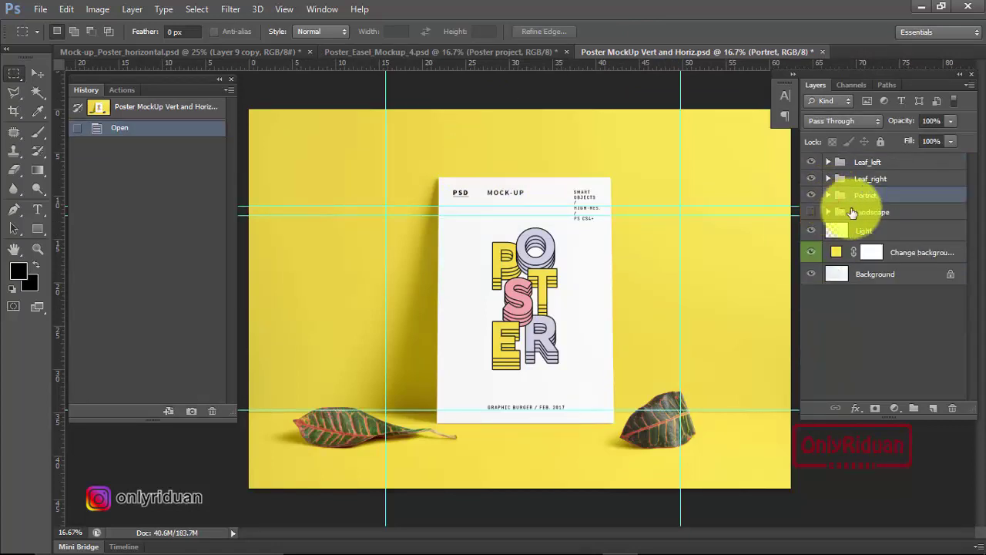
click(828, 196)
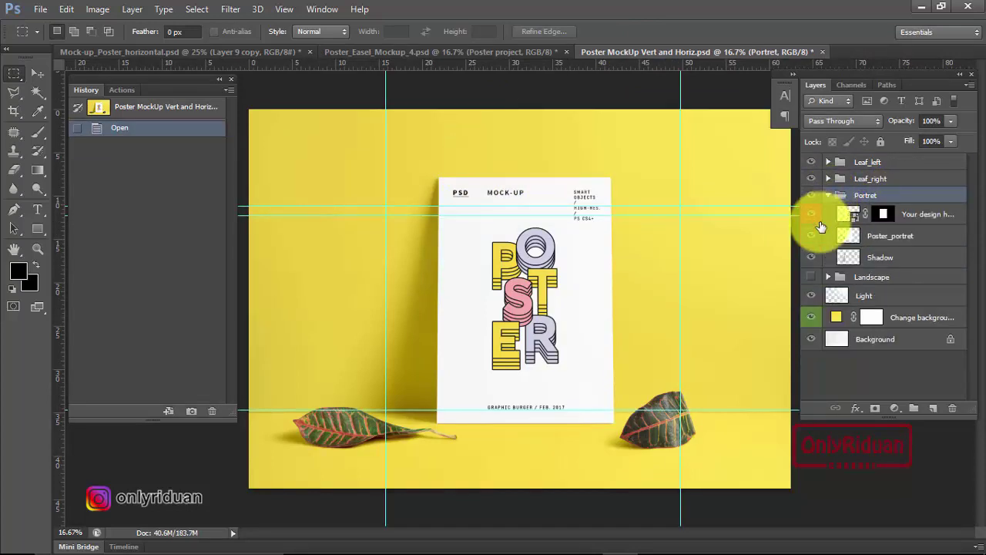
click(811, 274)
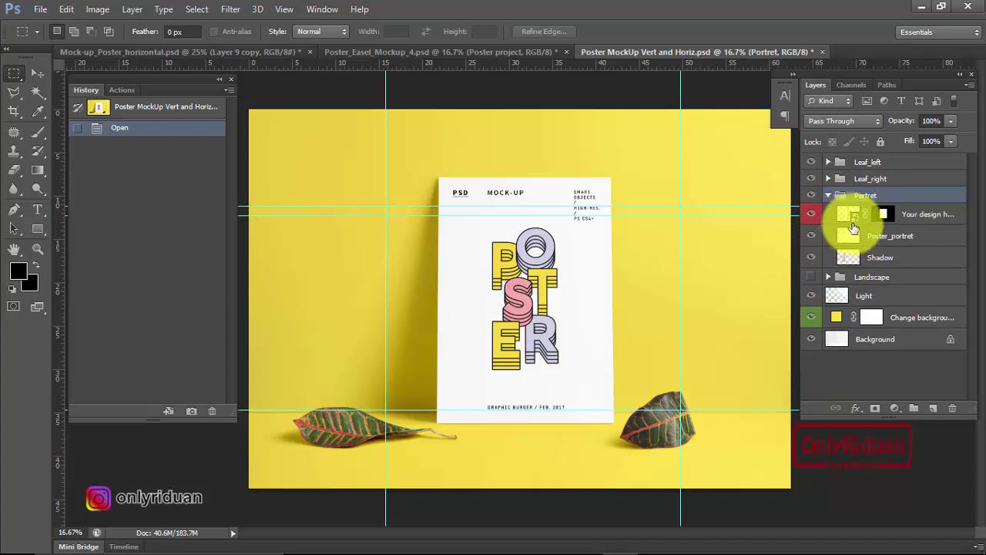
double_click(857, 222)
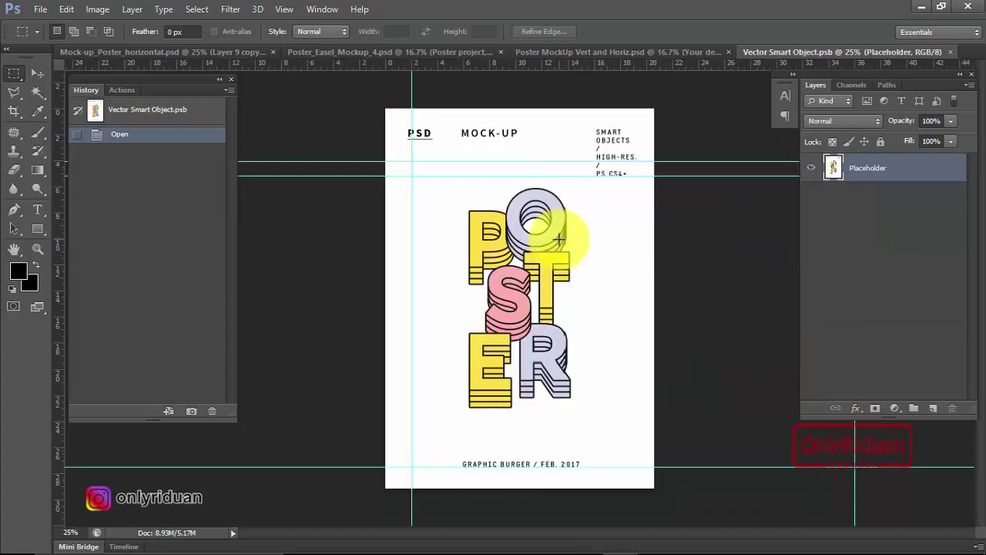
Place Kaligrafi Kufi Assalamualaikum.jpg, scale it to fill the portrait poster, commit, and close with saving.
click(40, 9)
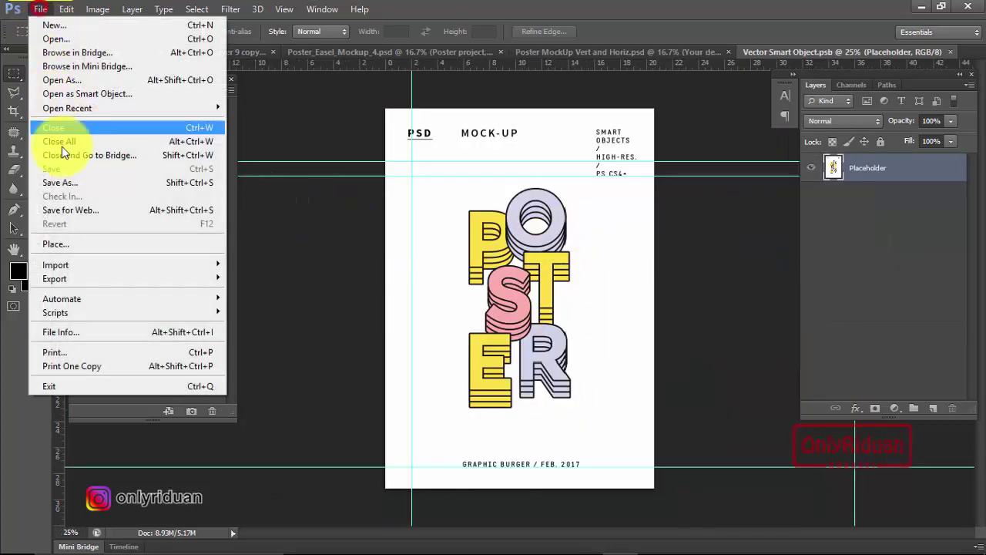
click(83, 238)
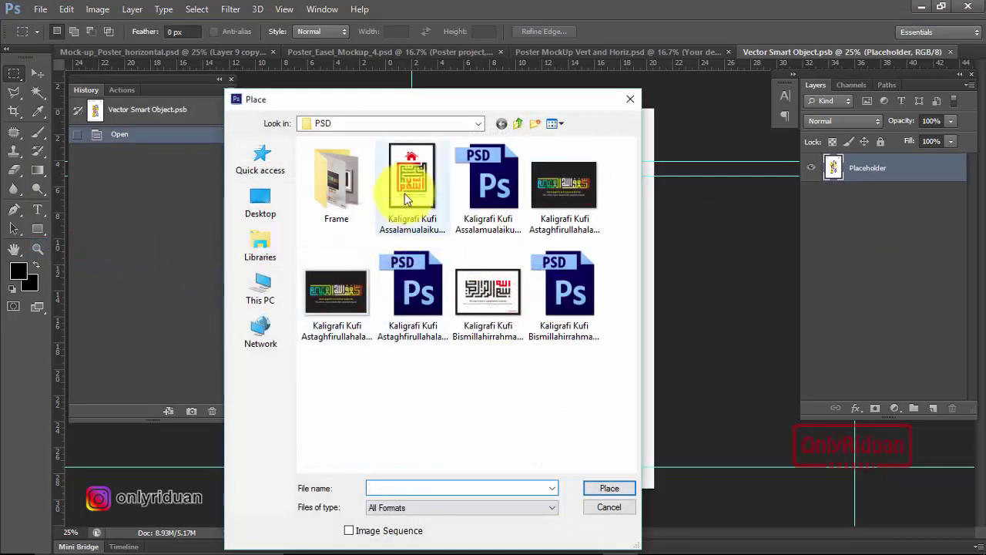
click(412, 177)
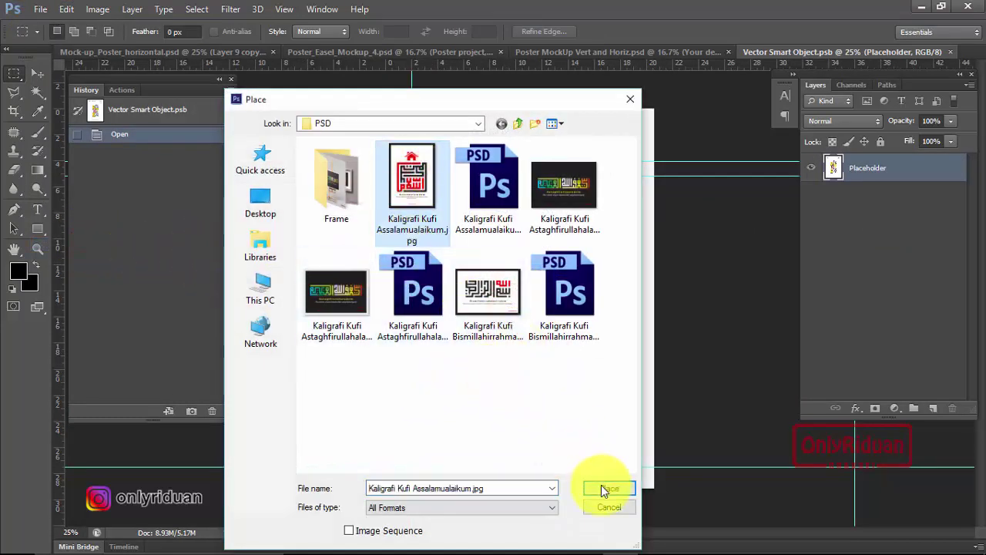
click(608, 489)
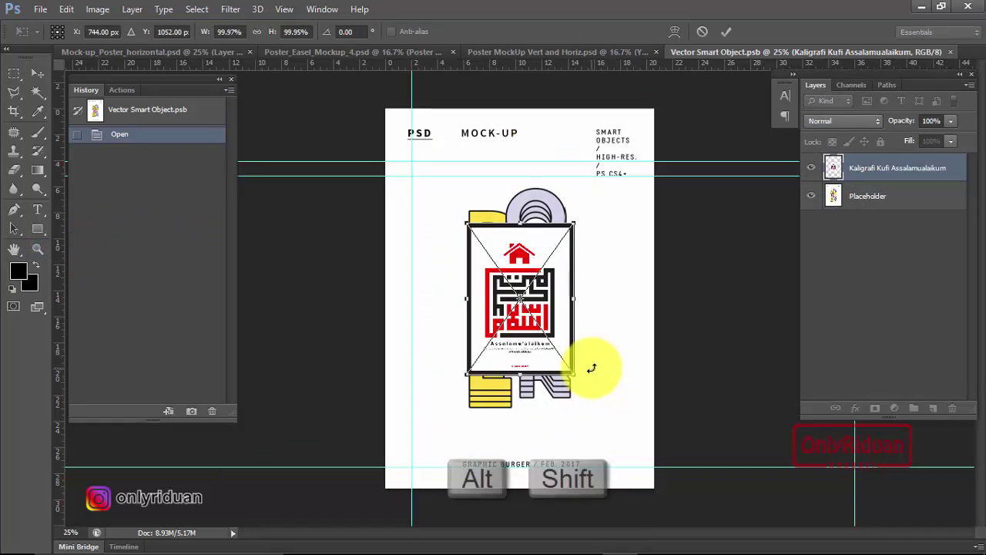
drag(579, 379, 660, 484)
click(727, 31)
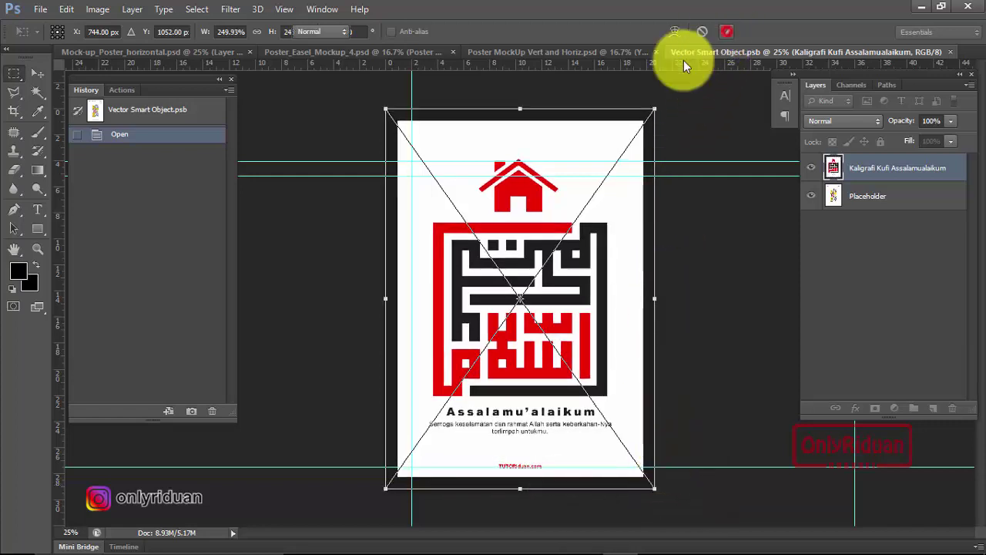
click(950, 51)
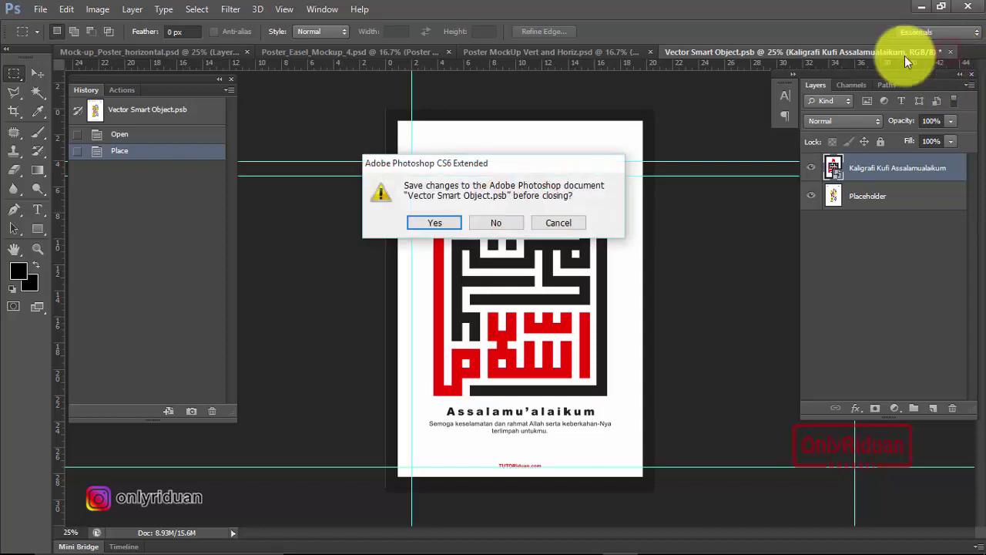
click(436, 223)
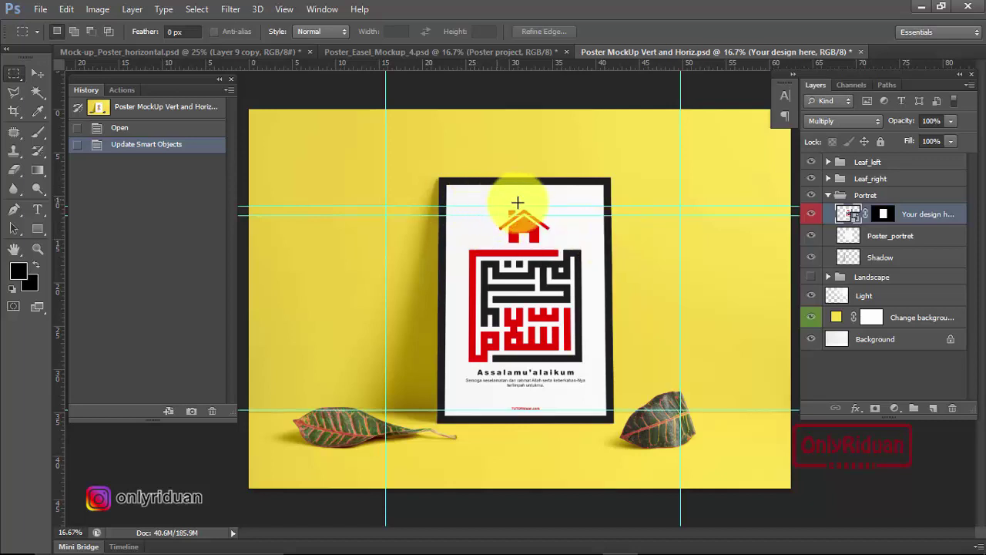
In Chrome's 3 Hiasan Dinding Kaligrafi Kufi article, follow the Free Download Mockup PSD link under the easel image.
mouse_move(470, 549)
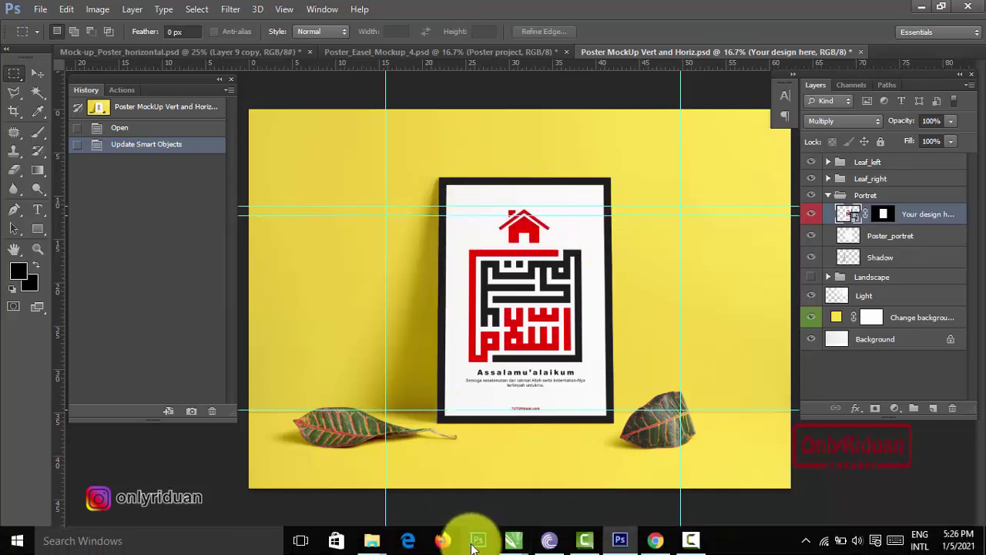
click(656, 541)
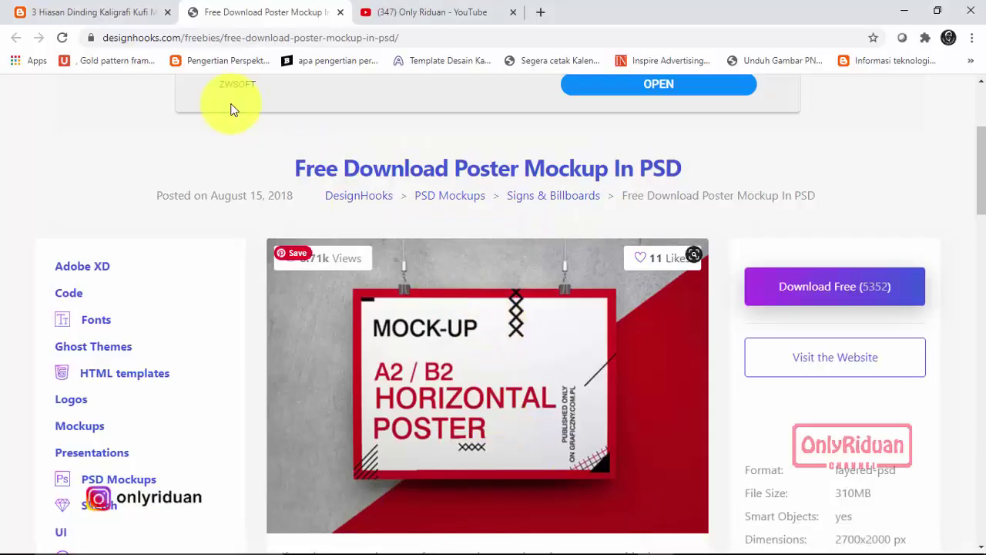
click(108, 16)
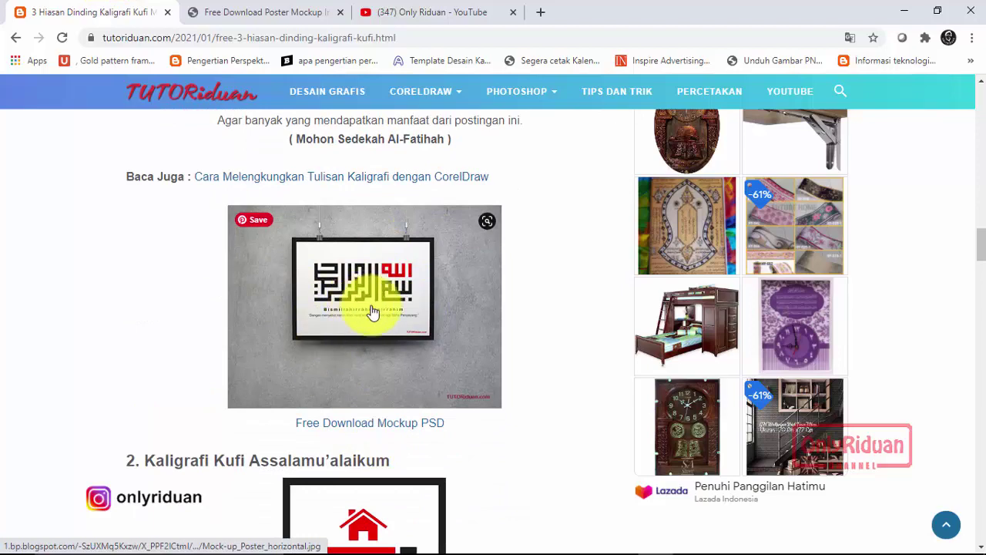
scroll(392, 341, down, 3)
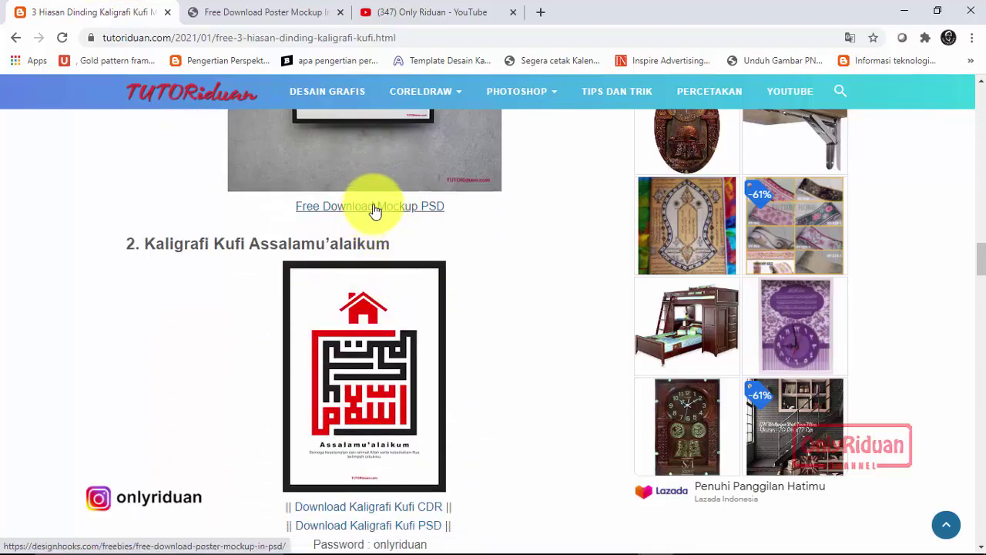
scroll(470, 269, down, 8)
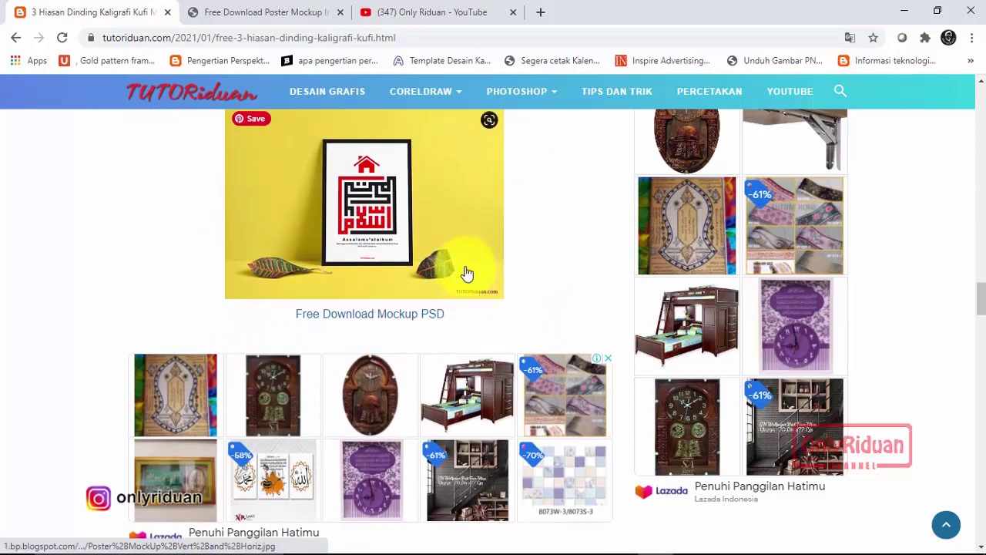
scroll(389, 318, down, 7)
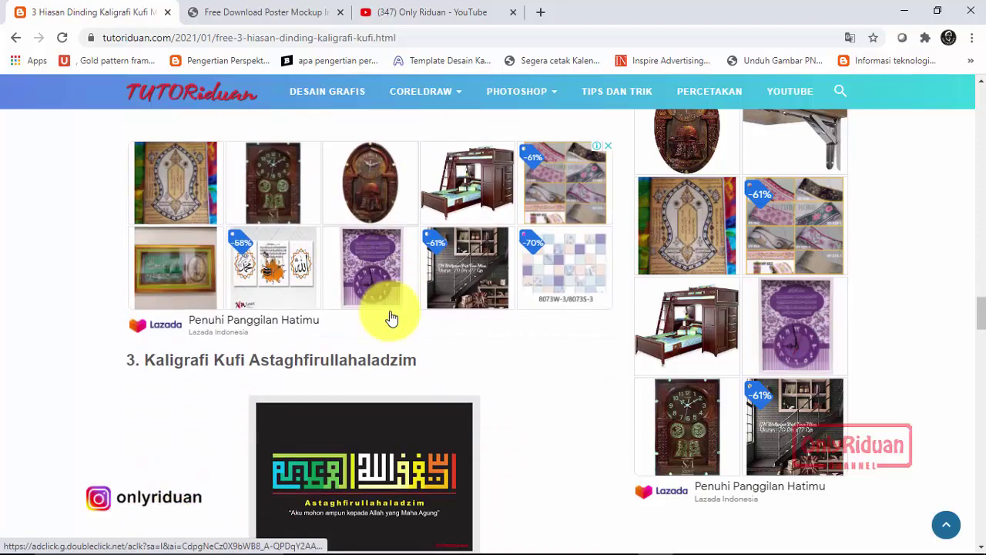
scroll(390, 317, up, 2)
scroll(393, 312, down, 5)
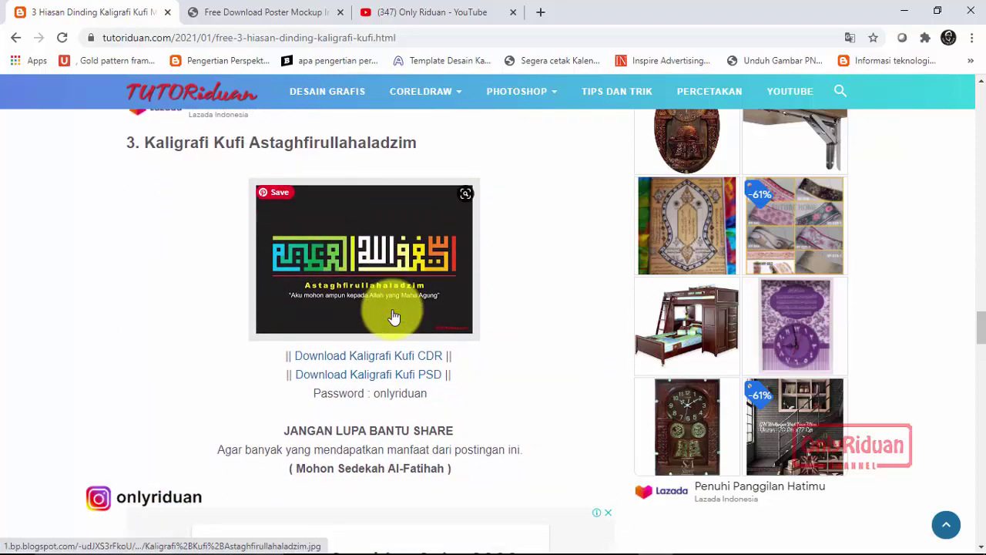
scroll(393, 316, down, 5)
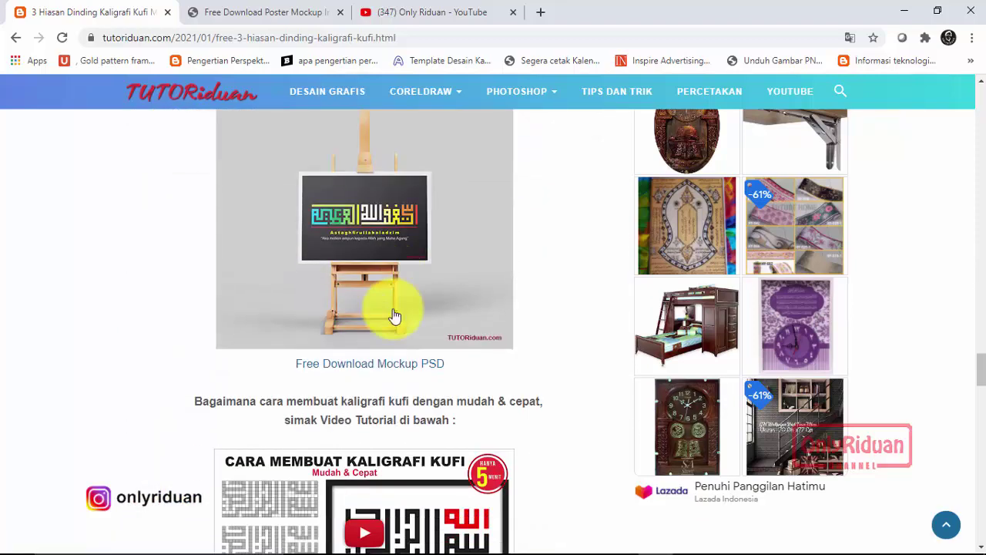
click(380, 338)
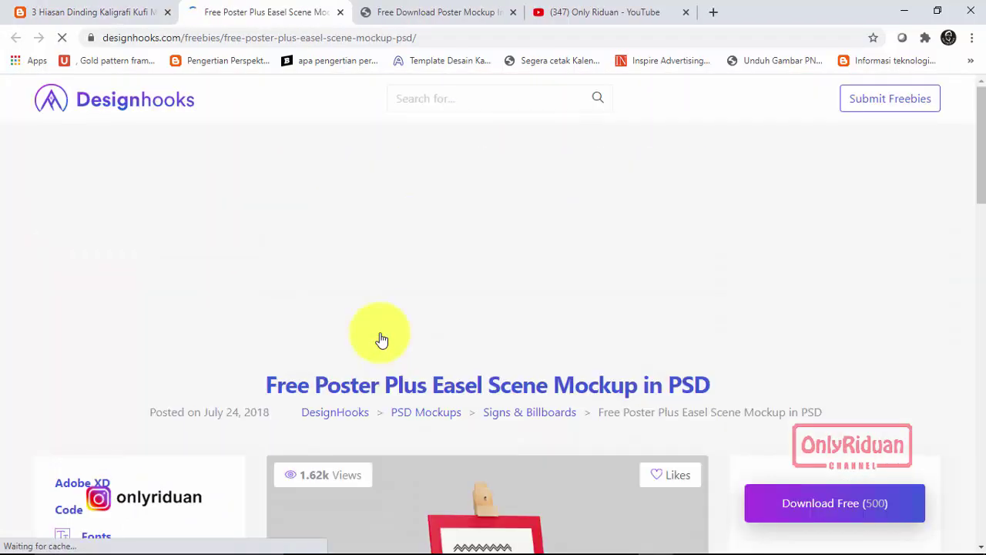
Browse the Designhooks easel mockup page, then return to the blog and scroll to the Kufi video tutorial.
scroll(513, 259, down, 9)
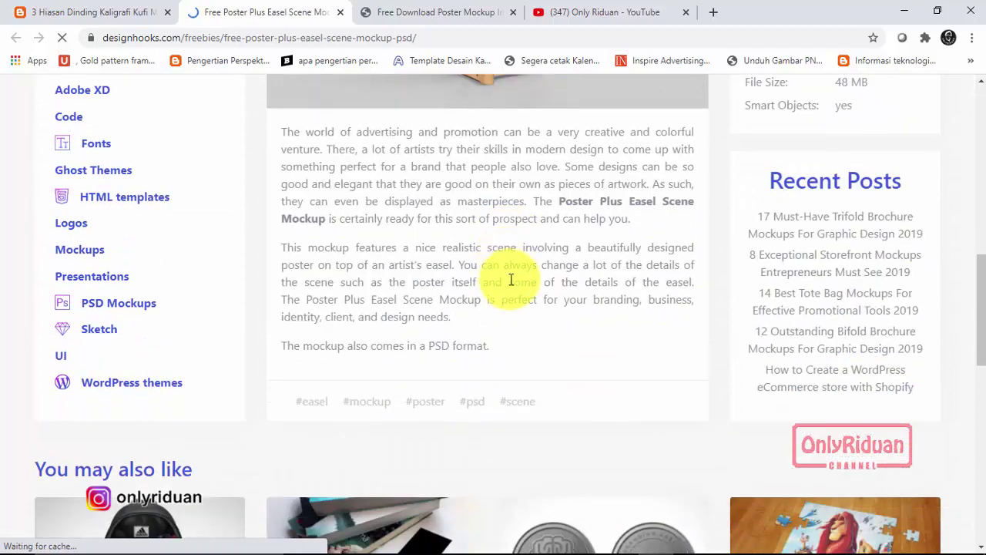
scroll(571, 271, up, 4)
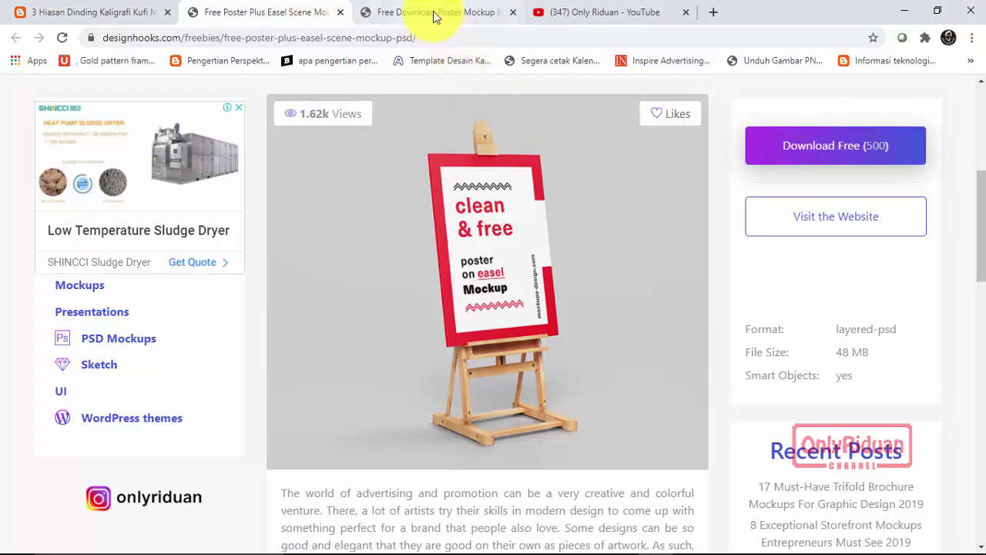
click(116, 14)
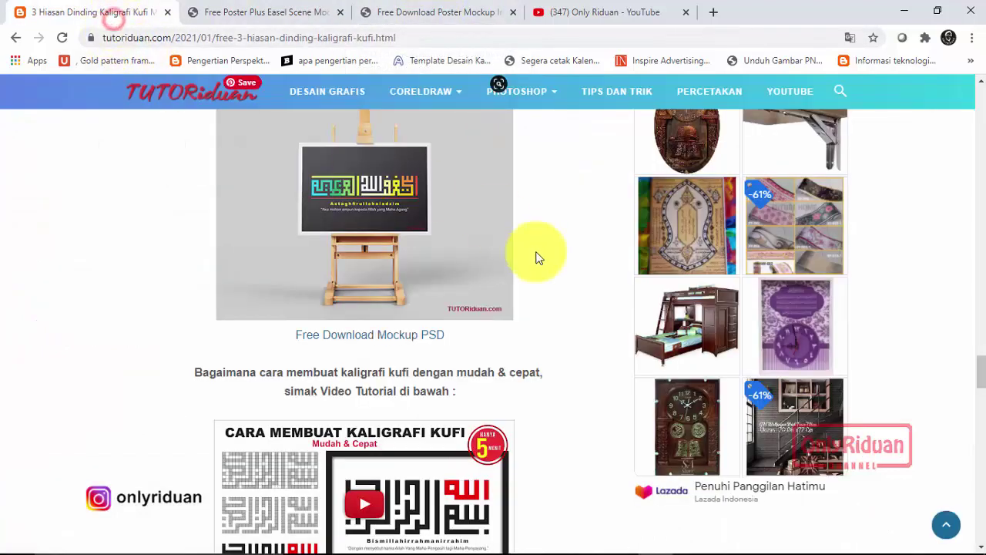
scroll(538, 258, down, 4)
scroll(535, 260, up, 3)
scroll(520, 264, down, 2)
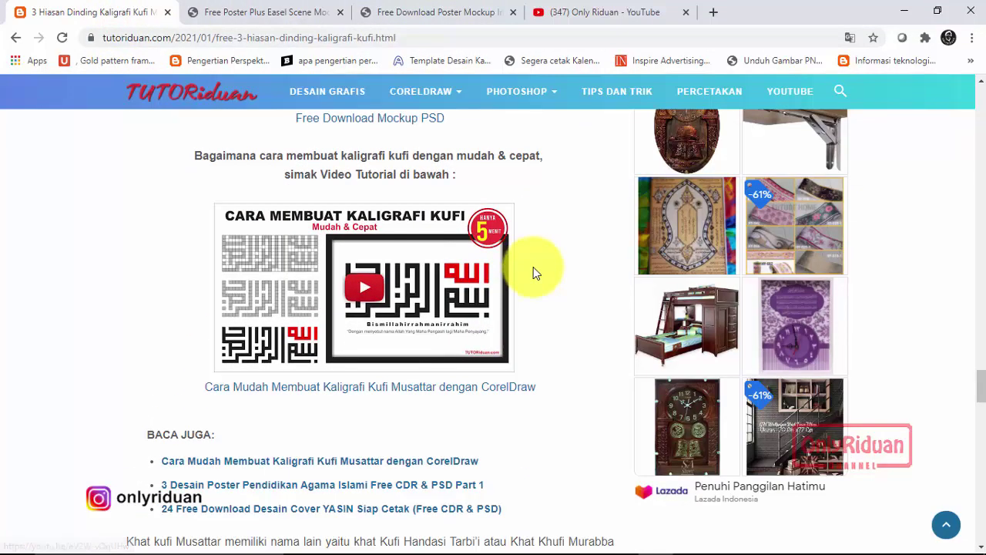